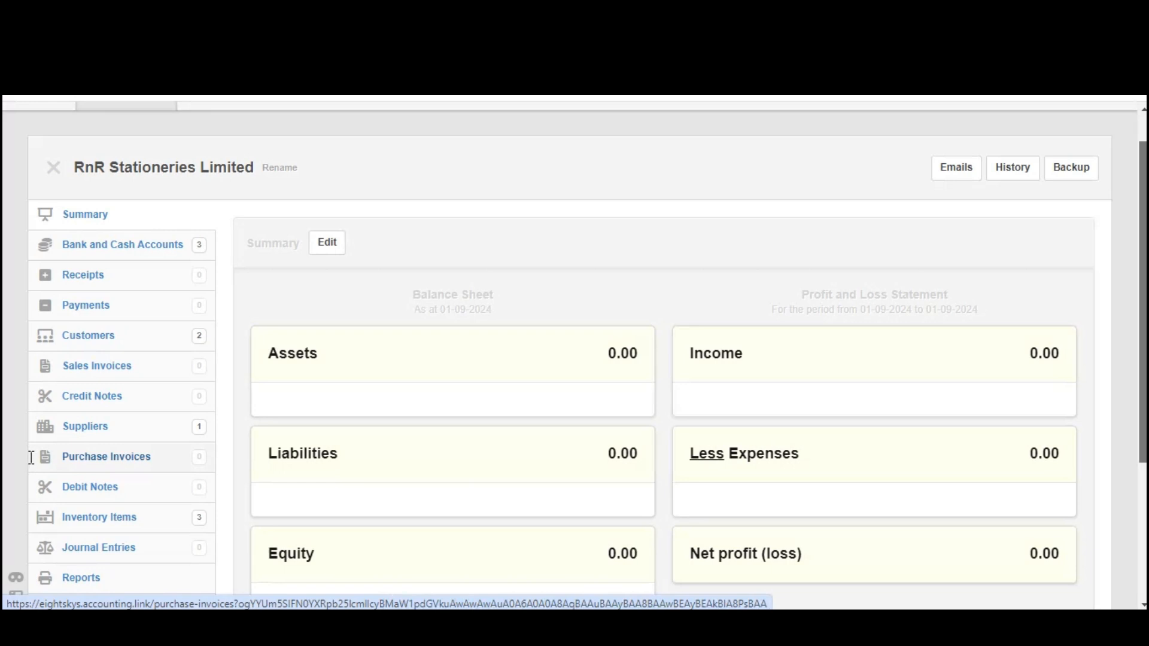
Go to Purchase Invoices from the sidebar; no invoices are recorded yet
{"action": "left_click_drag", "start_coordinate": [64, 453], "coordinate": [155, 466]}
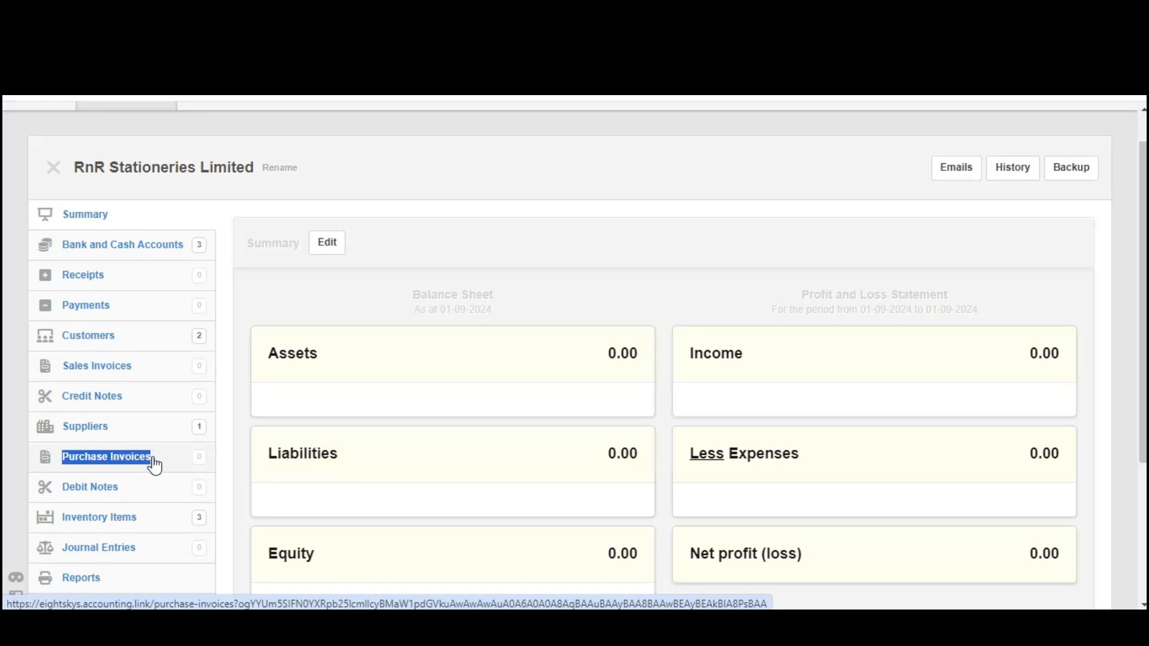
{"action": "left_click", "coordinate": [96, 459]}
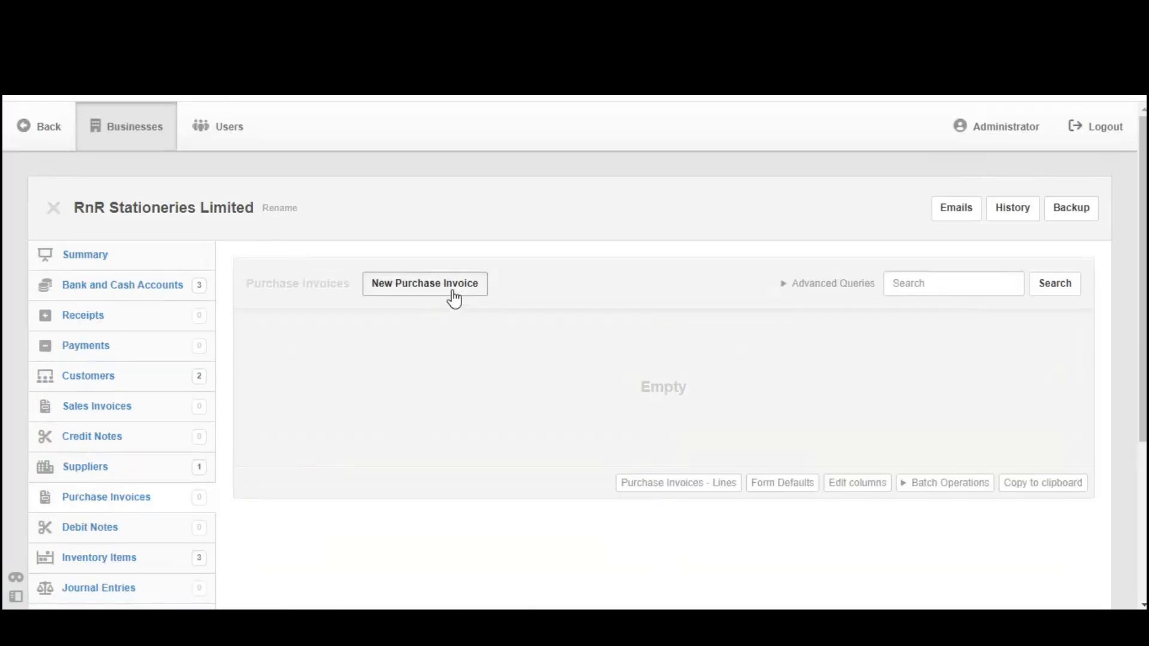
Start a new purchase invoice with issue date 1 August 2024
{"action": "left_click", "coordinate": [416, 295]}
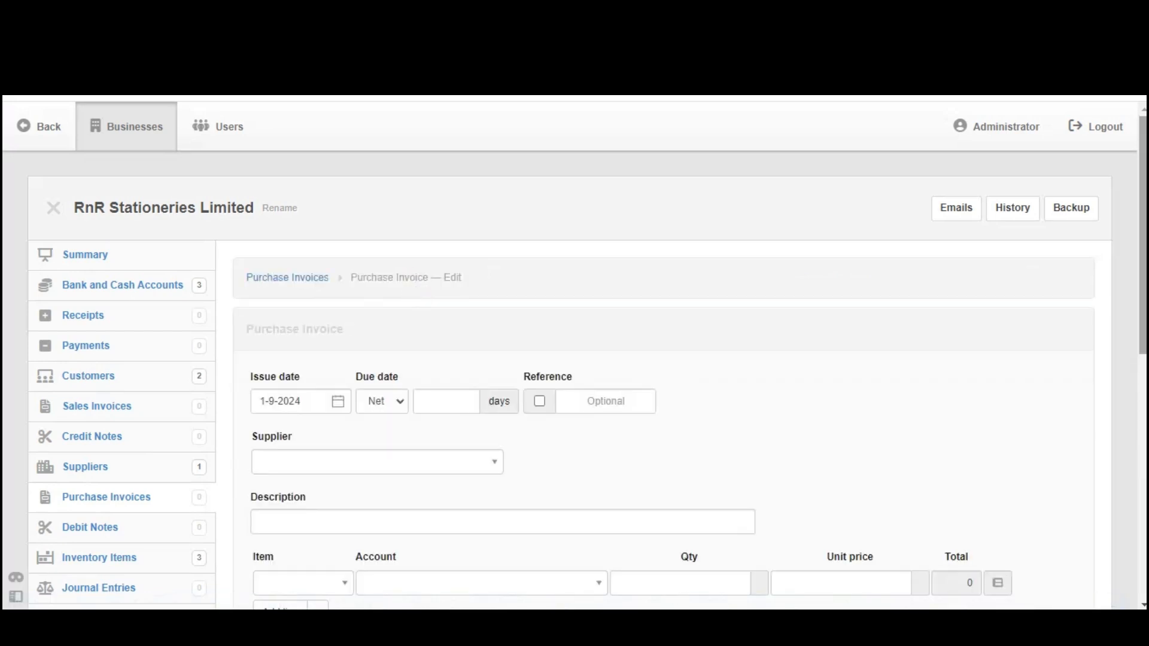
{"action": "scroll", "coordinate": [1144, 294], "scroll_direction": "down", "scroll_amount": 3}
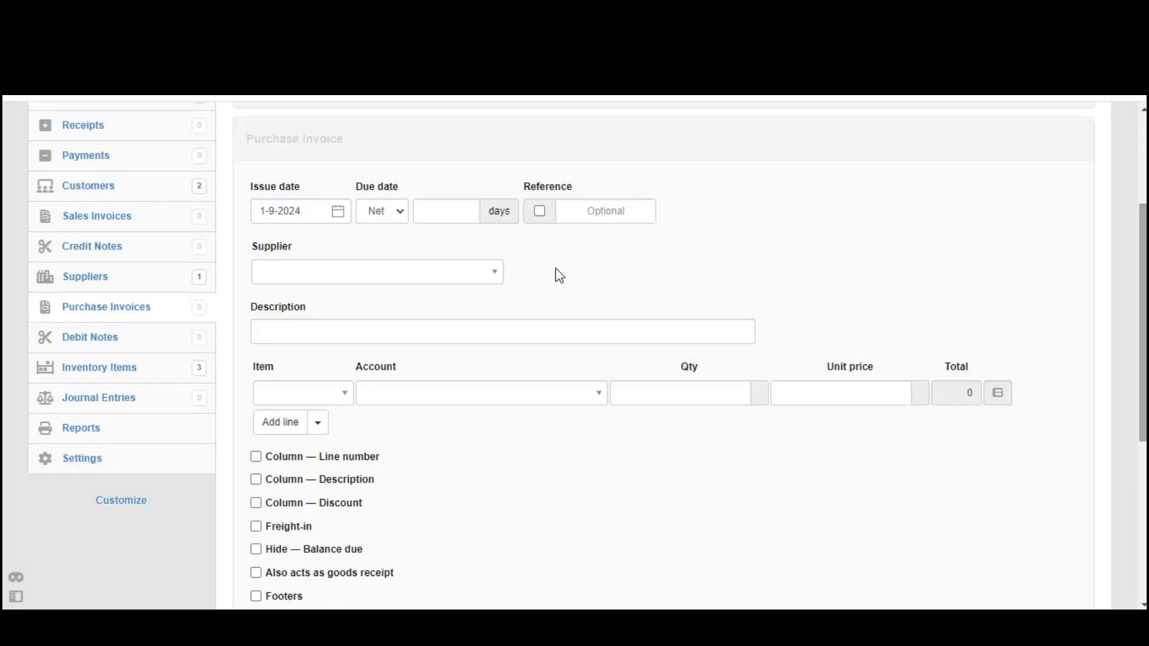
{"action": "left_click", "coordinate": [314, 215]}
{"action": "left_click", "coordinate": [312, 214]}
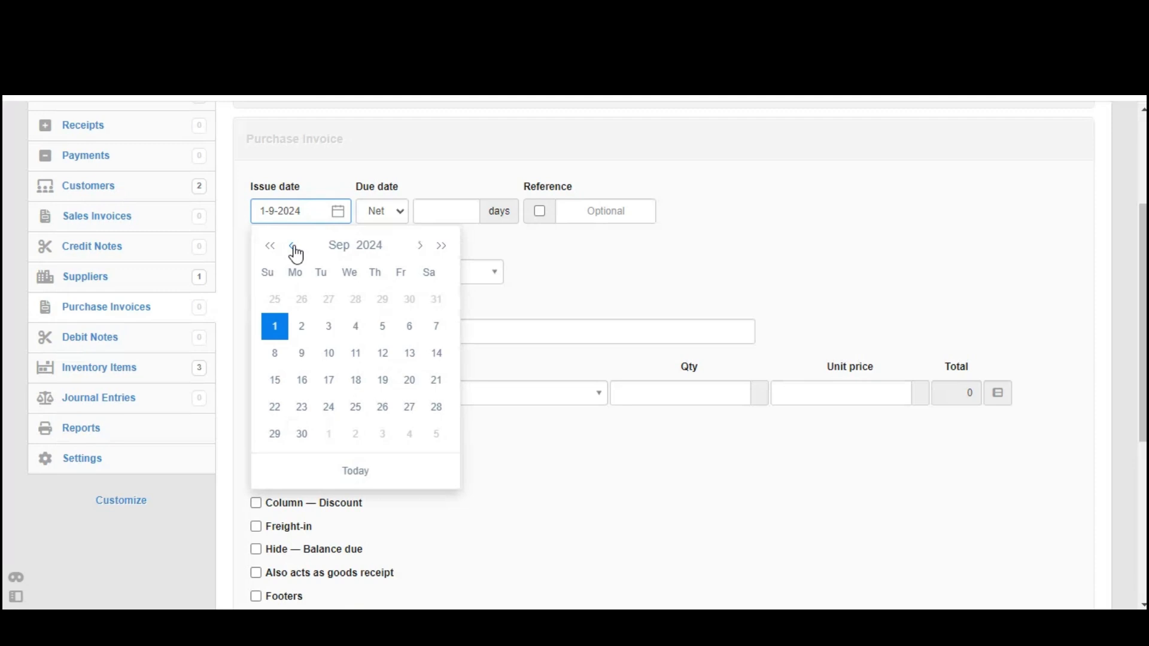
{"action": "left_click", "coordinate": [293, 247]}
{"action": "left_click", "coordinate": [384, 309]}
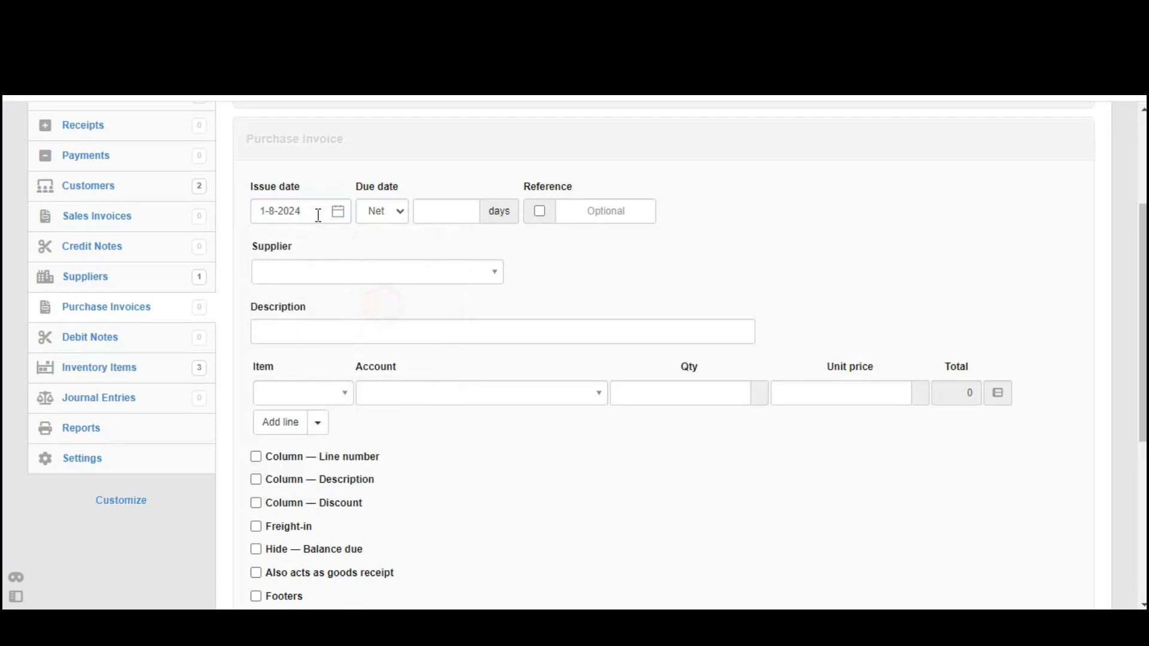
{"action": "left_click", "coordinate": [311, 214]}
{"action": "left_click", "coordinate": [310, 212]}
{"action": "left_click_drag", "start_coordinate": [304, 212], "coordinate": [267, 212]}
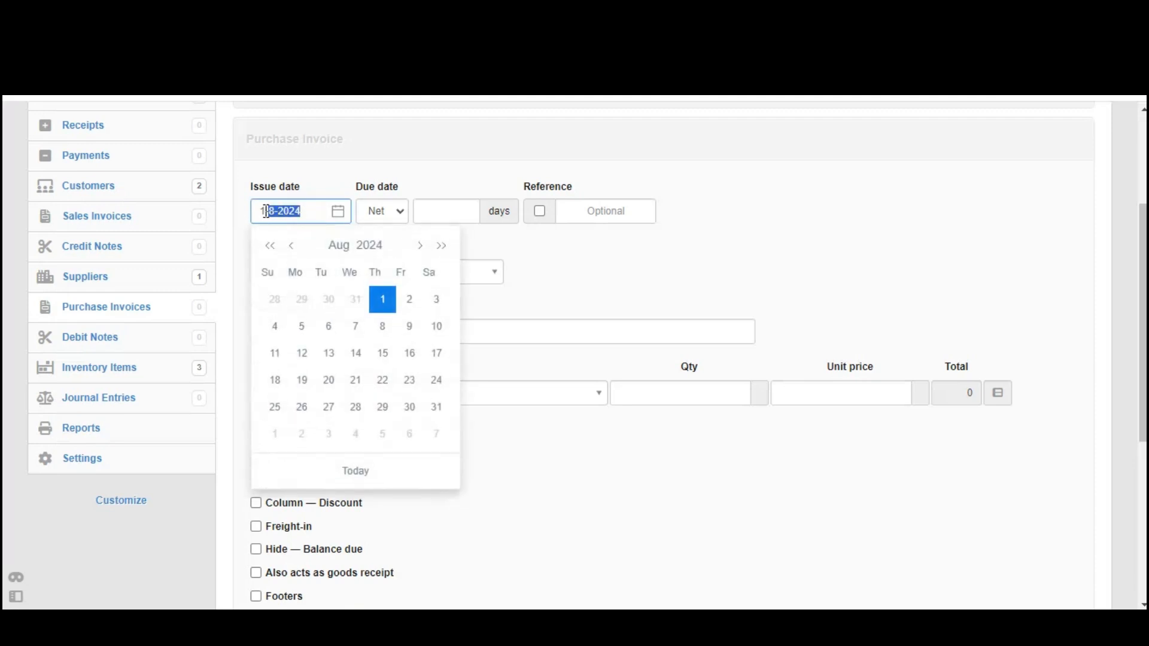
{"action": "left_click", "coordinate": [670, 271]}
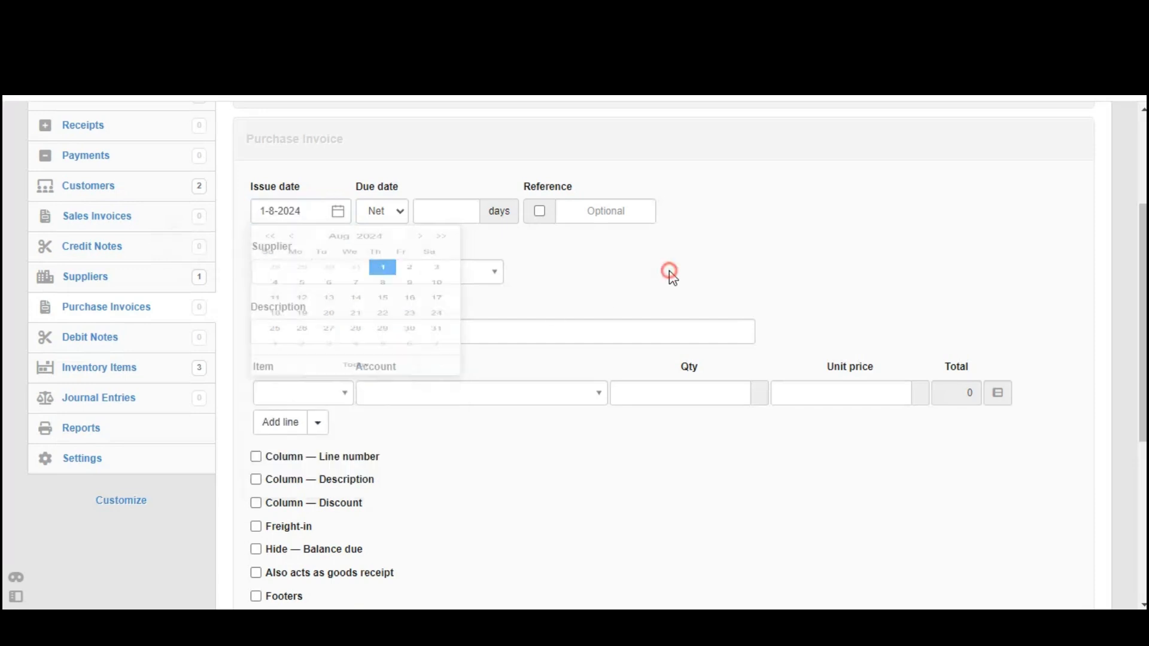
{"action": "left_click_drag", "start_coordinate": [250, 249], "coordinate": [291, 258]}
Choose supplier Masumin Stationeries and add 100 A4 ream papers at unit price 10000
{"action": "left_click", "coordinate": [304, 261]}
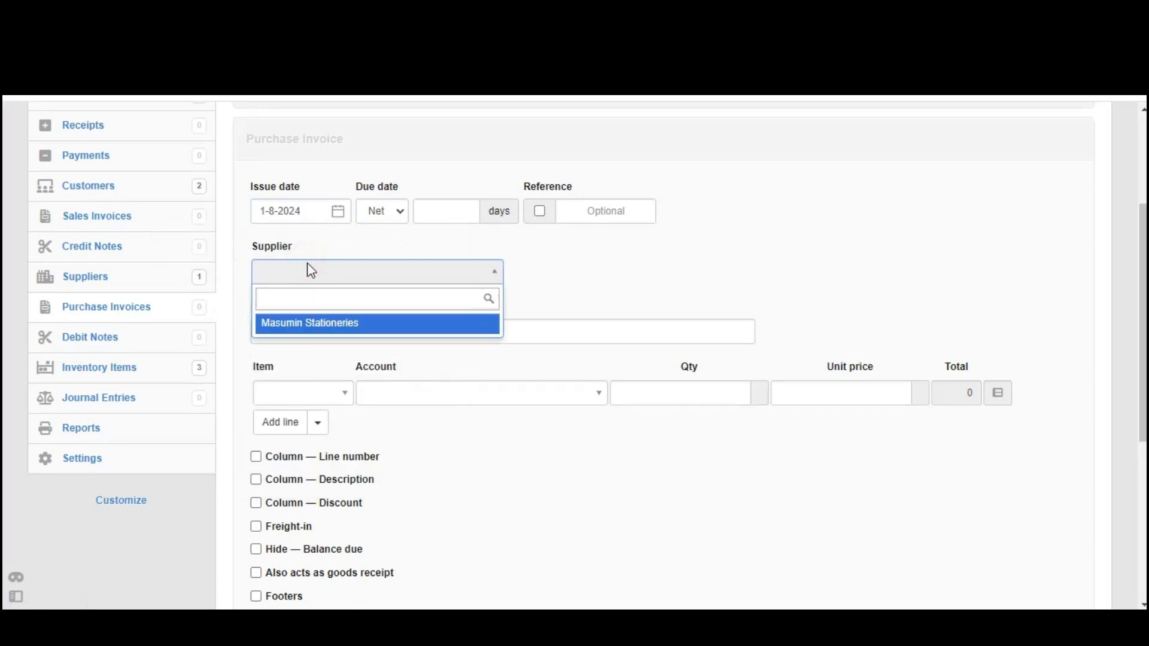
{"action": "left_click", "coordinate": [309, 322]}
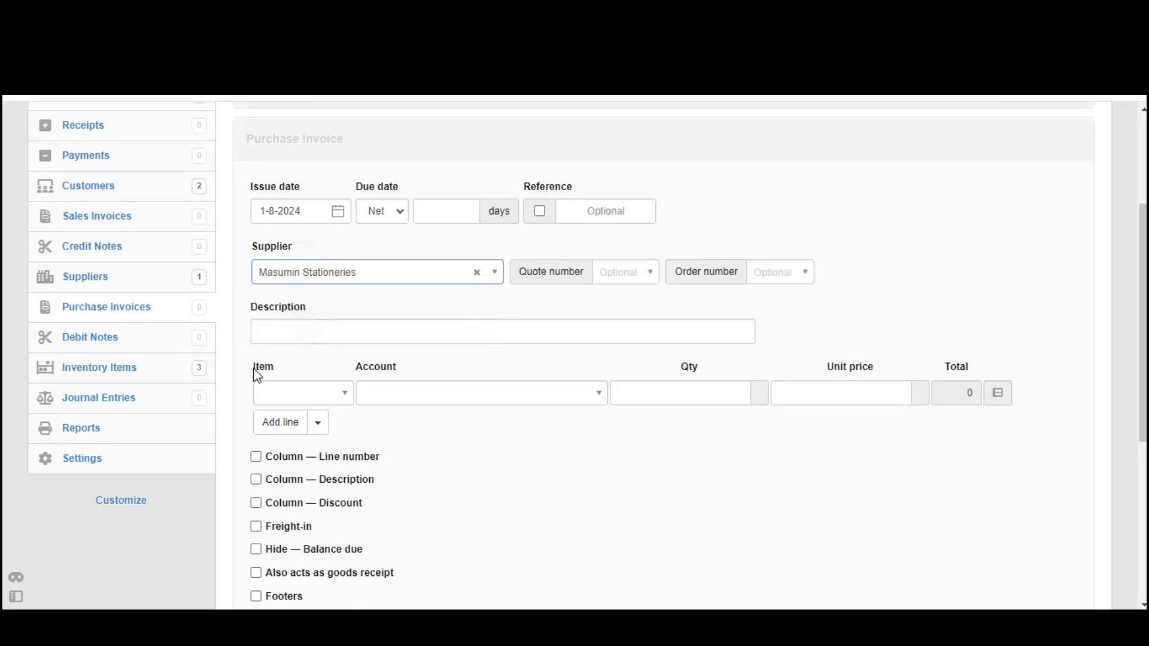
{"action": "left_click_drag", "start_coordinate": [254, 370], "coordinate": [278, 368]}
{"action": "left_click", "coordinate": [303, 392]}
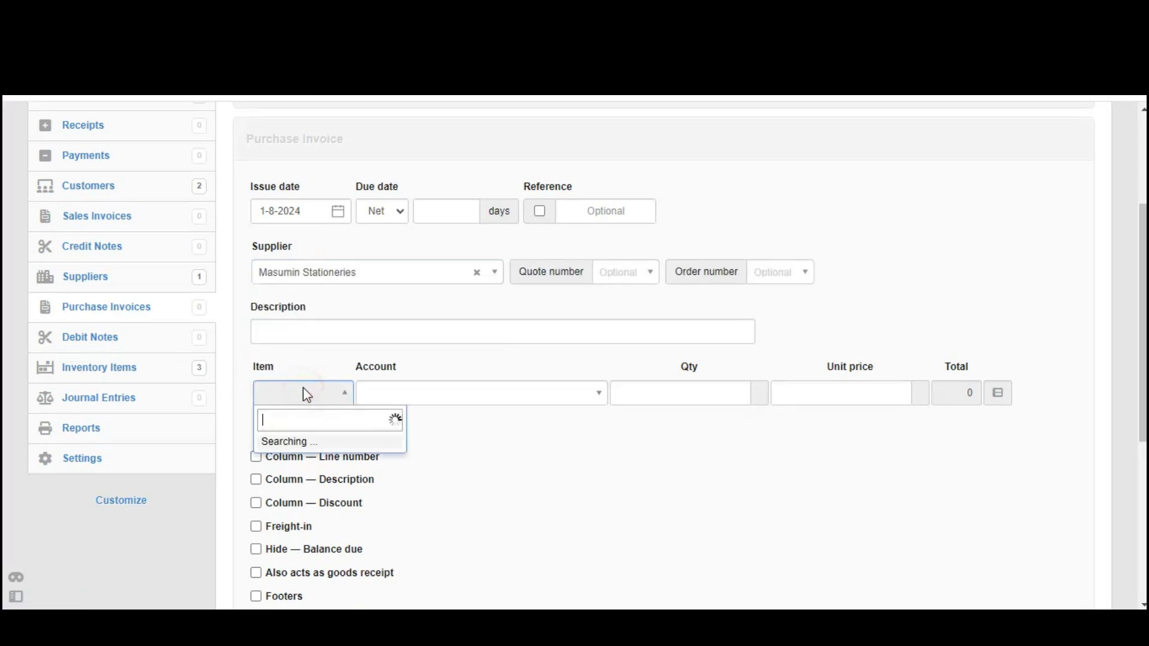
{"action": "left_click", "coordinate": [315, 448]}
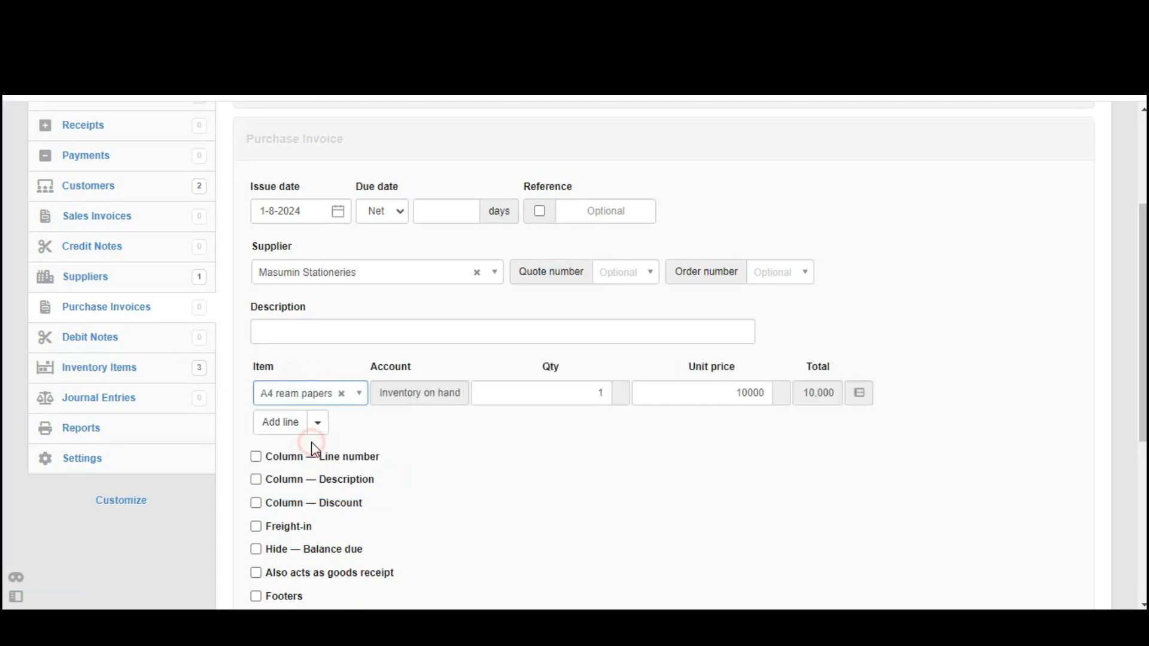
{"action": "double_click", "coordinate": [556, 393]}
{"action": "type", "text": "100"}
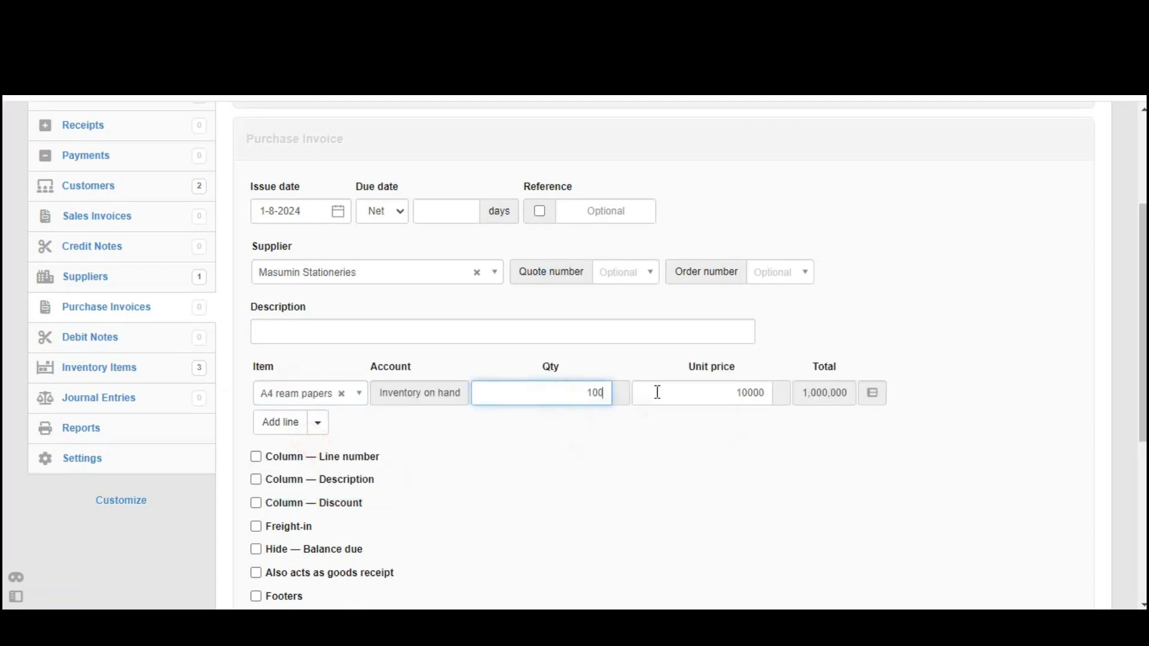
{"action": "left_click", "coordinate": [570, 517]}
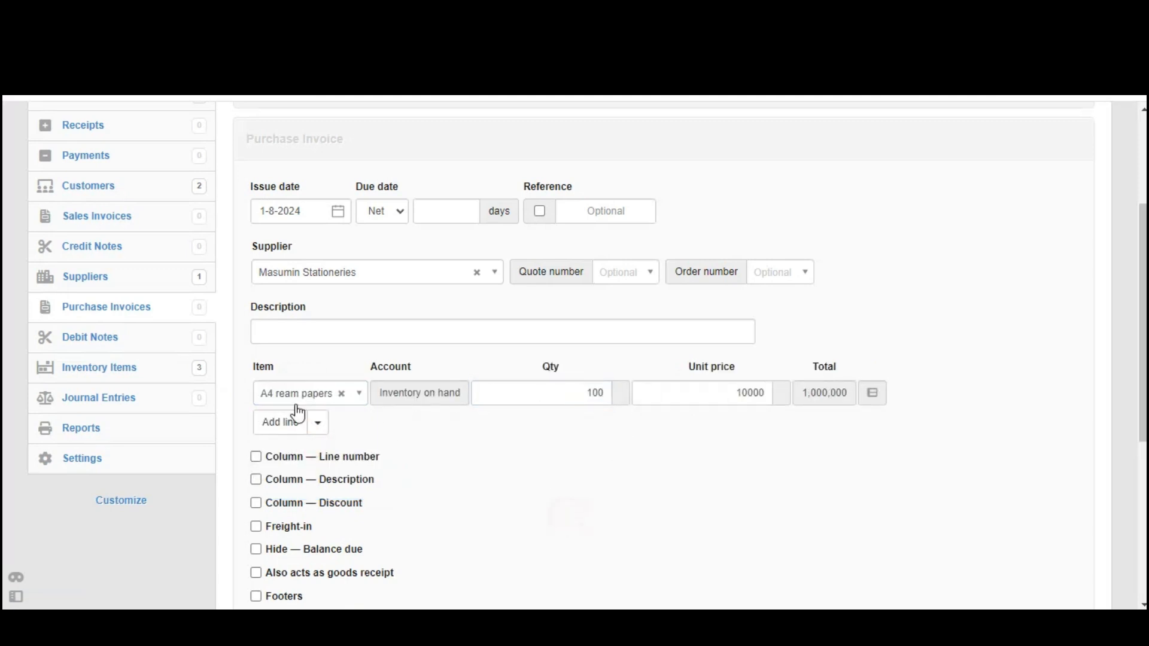
{"action": "double_click", "coordinate": [694, 398]}
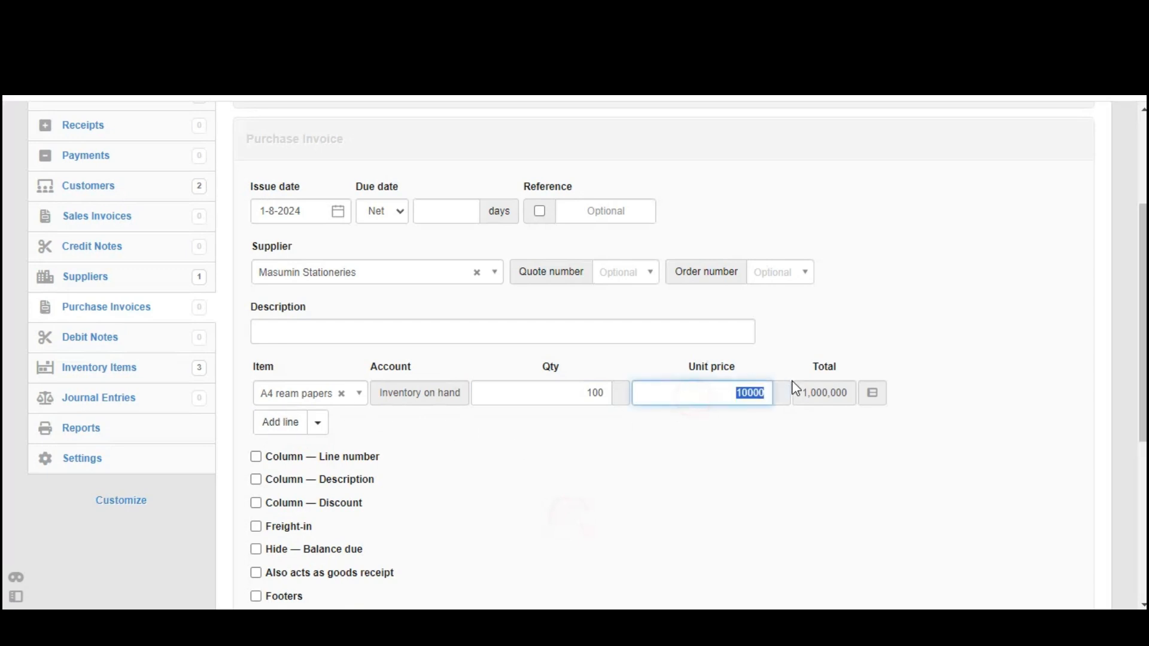
{"action": "left_click", "coordinate": [507, 485]}
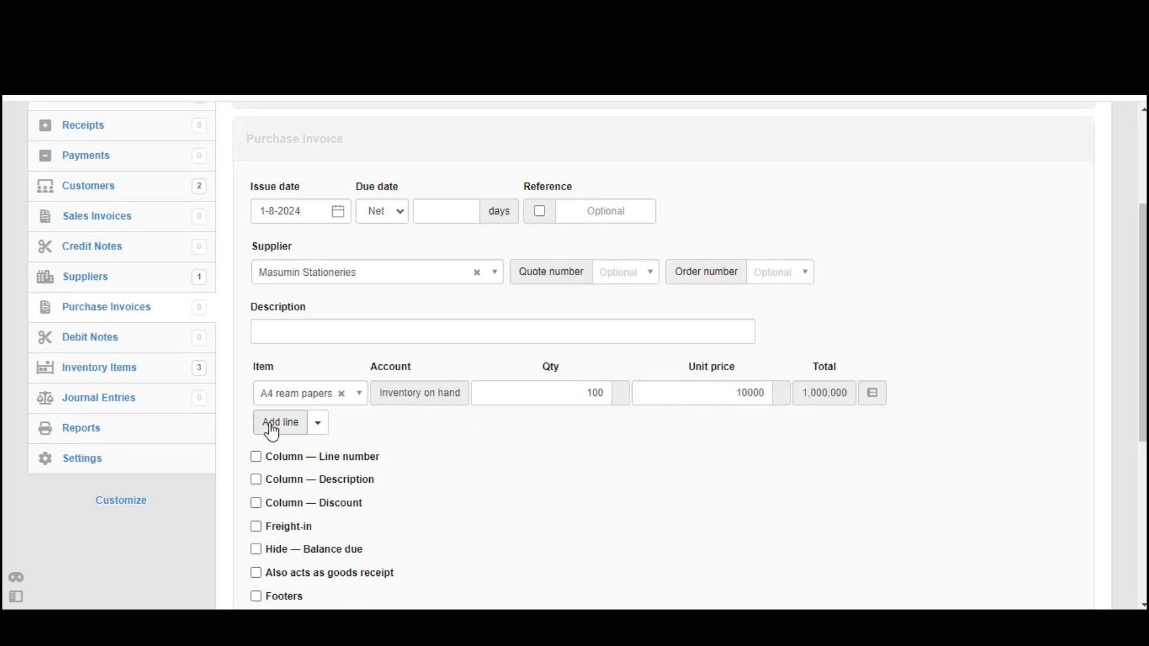
Add a second line for Mathematical sets at unit price 2000
{"action": "left_click", "coordinate": [270, 425]}
{"action": "left_click", "coordinate": [309, 426]}
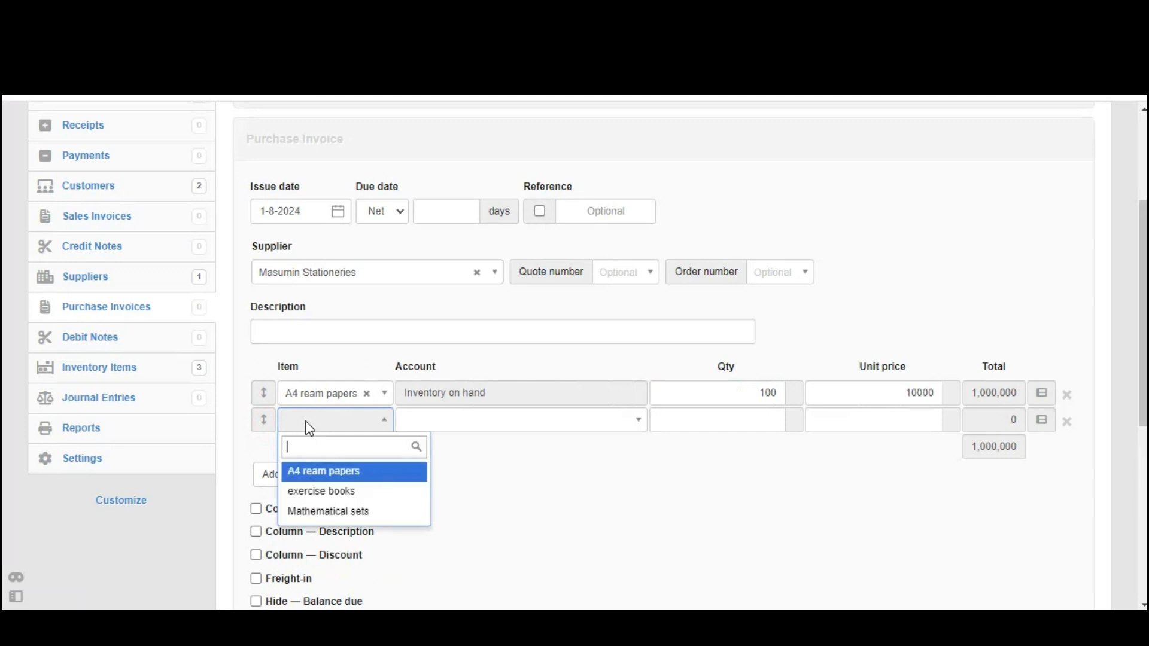
{"action": "left_click", "coordinate": [336, 510]}
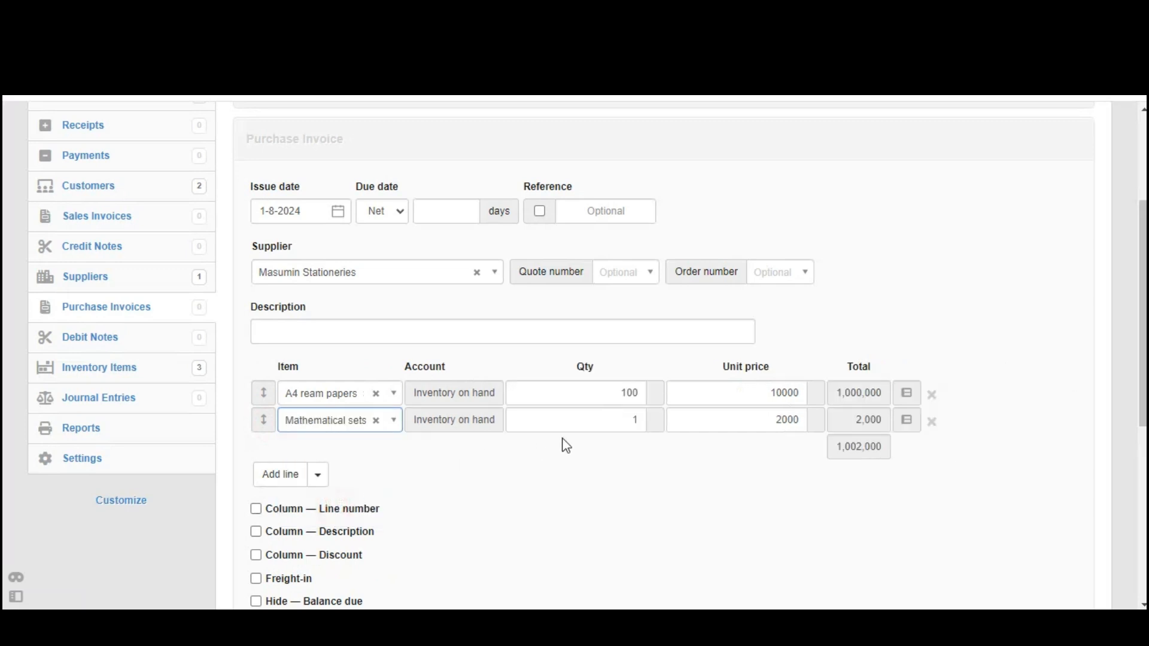
{"action": "left_click", "coordinate": [580, 436]}
{"action": "left_click", "coordinate": [603, 422]}
{"action": "key", "text": "ctrl+a"}
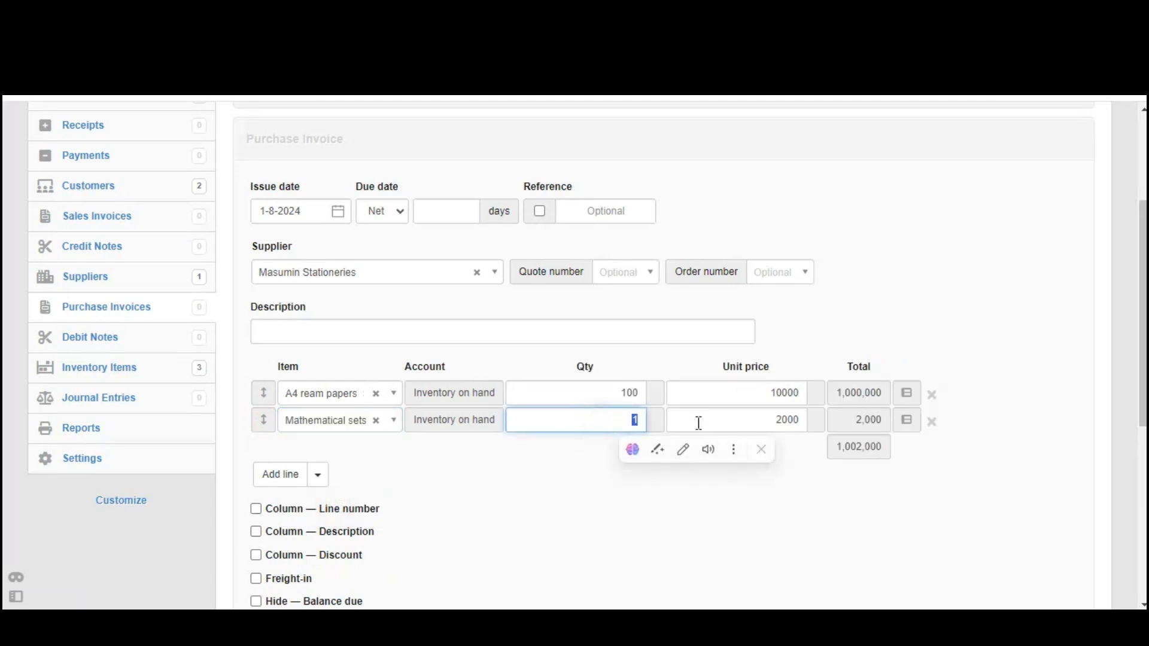
{"action": "type", "text": "300"}
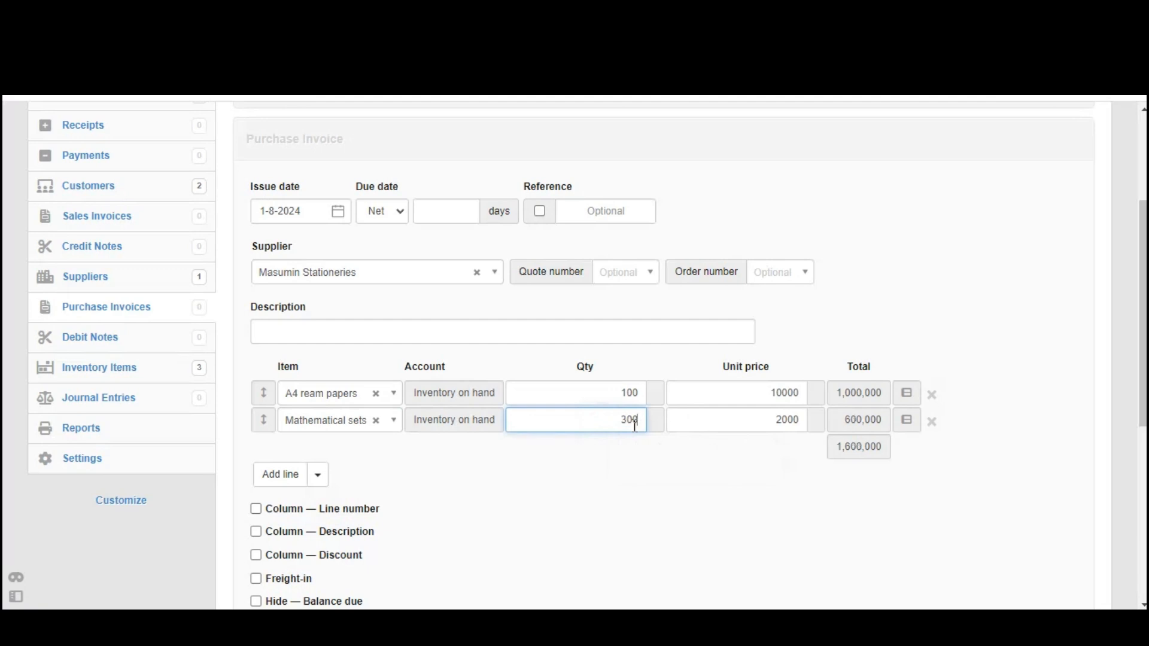
{"action": "left_click_drag", "start_coordinate": [744, 423], "coordinate": [825, 436]}
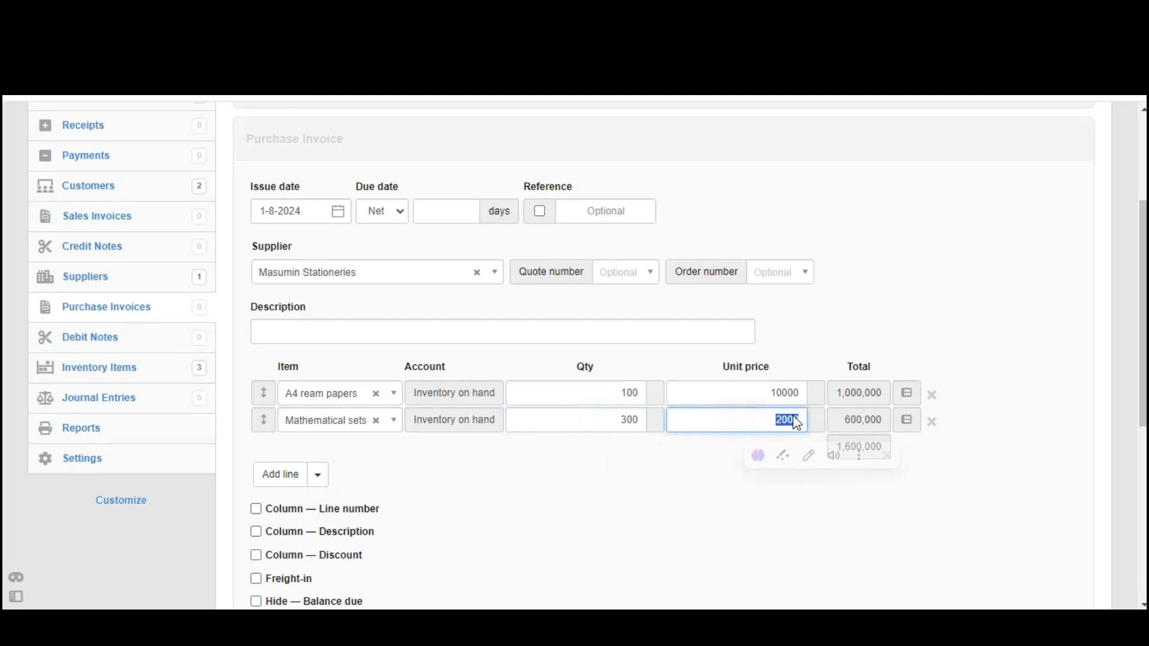
{"action": "left_click", "coordinate": [618, 494]}
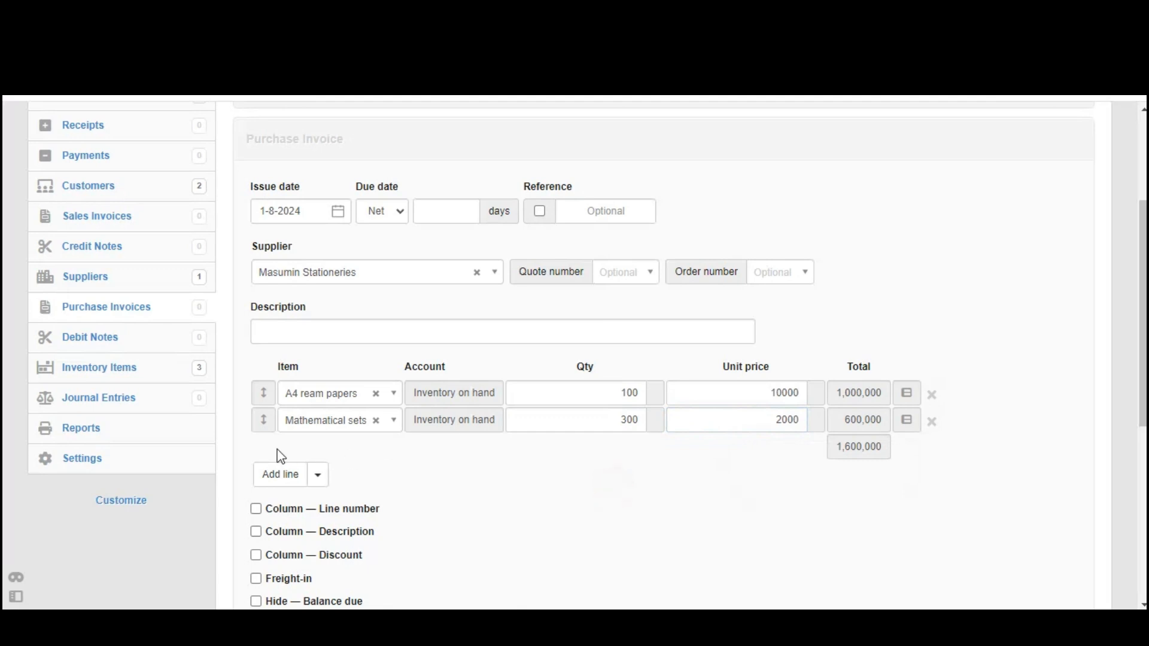
Add a third line for 500 exercise books, bringing the invoice total to 1,850,000
{"action": "left_click", "coordinate": [268, 477]}
{"action": "left_click", "coordinate": [330, 443]}
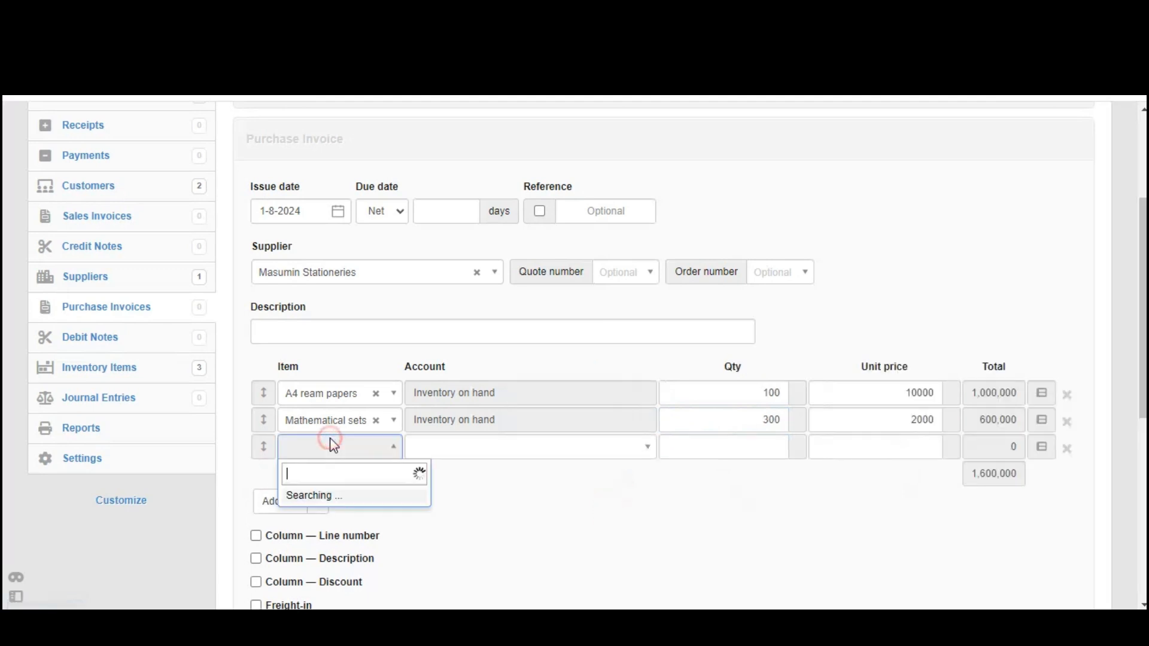
{"action": "left_click", "coordinate": [338, 519]}
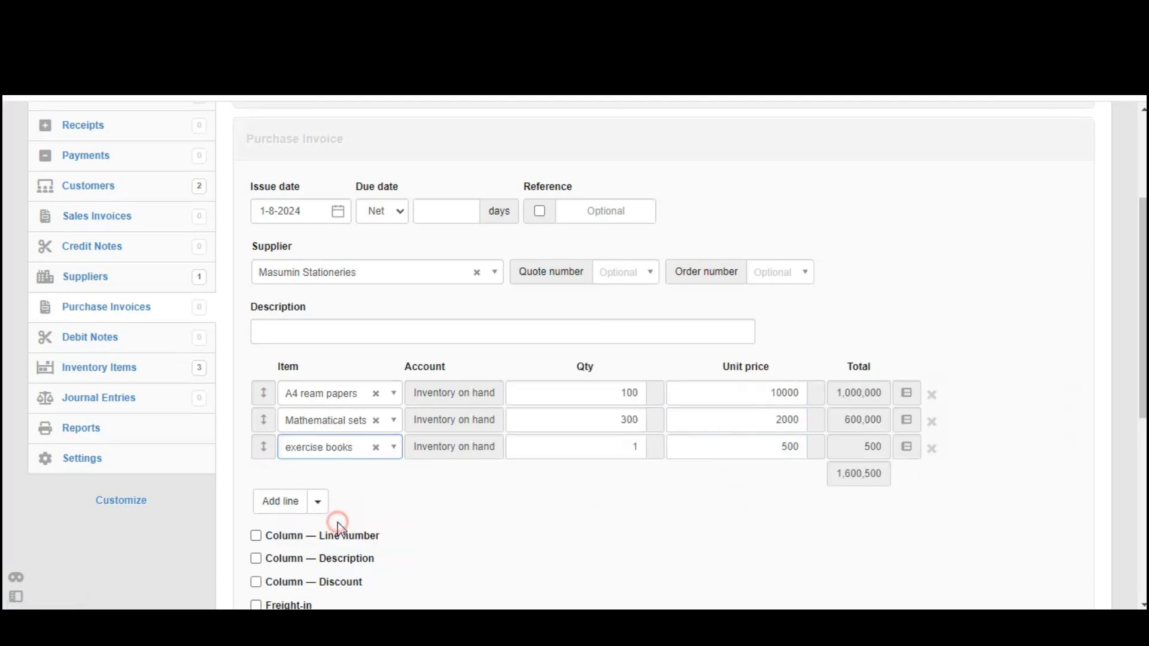
{"action": "left_click", "coordinate": [602, 447]}
{"action": "type", "text": "500"}
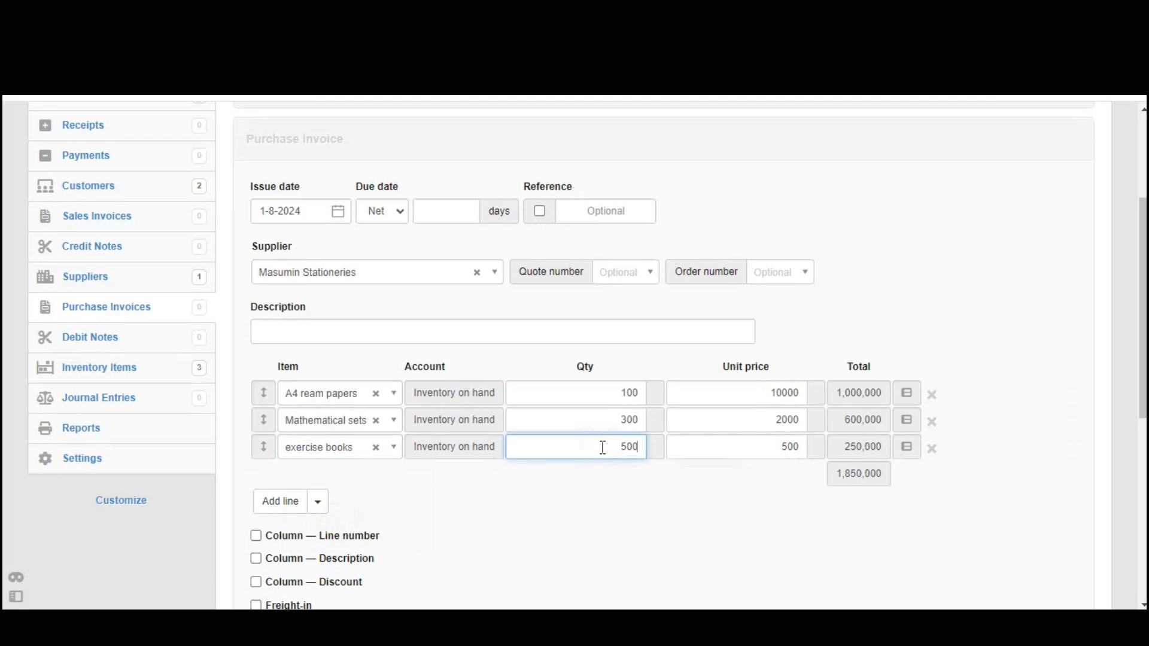
{"action": "left_click_drag", "start_coordinate": [603, 448], "coordinate": [645, 449]}
{"action": "left_click_drag", "start_coordinate": [717, 441], "coordinate": [806, 442]}
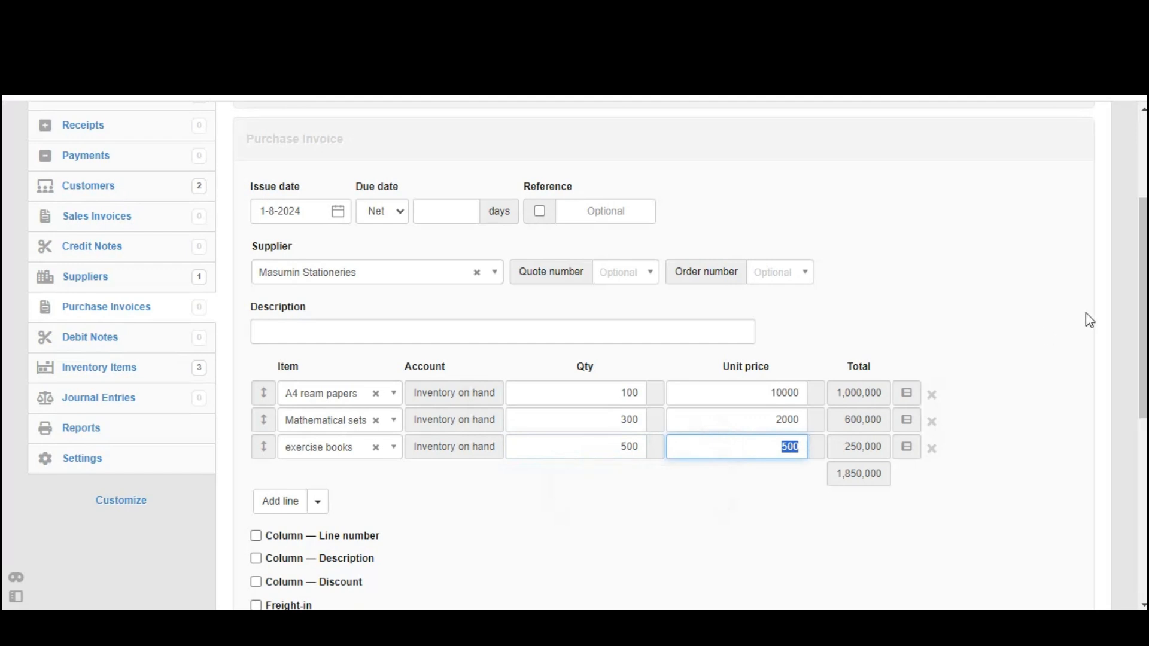
{"action": "scroll", "coordinate": [1144, 268], "scroll_direction": "down", "scroll_amount": 2}
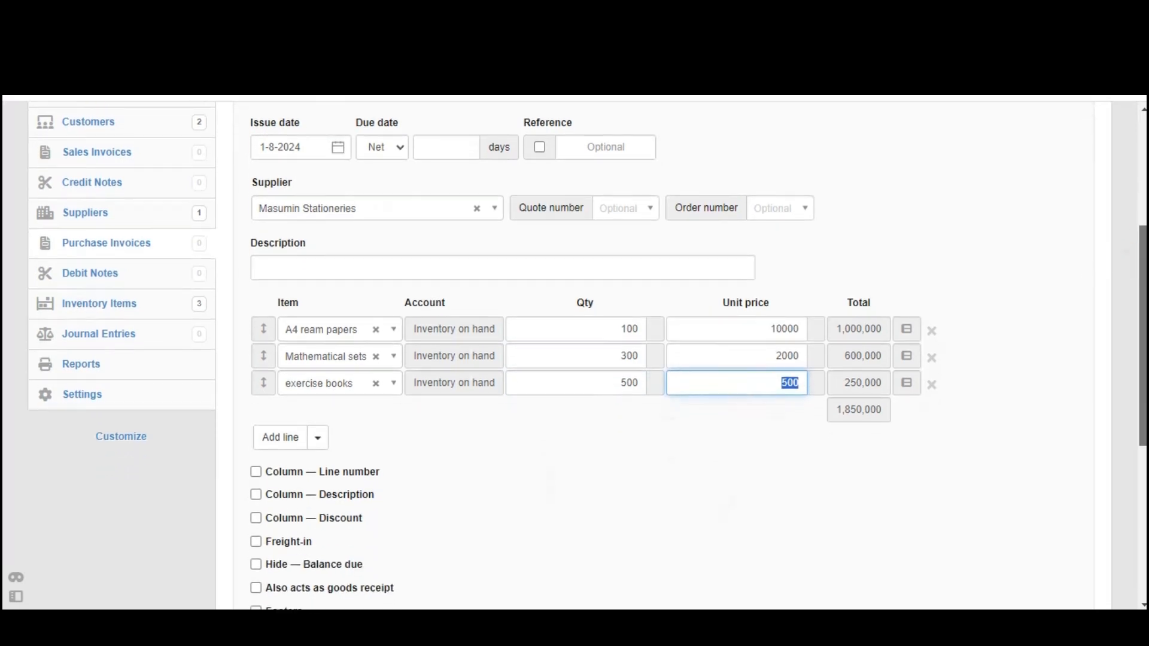
{"action": "scroll", "coordinate": [1144, 268], "scroll_direction": "up", "scroll_amount": 2}
{"action": "mouse_move", "coordinate": [1144, 258]}
{"action": "left_mouse_down"}
{"action": "mouse_move", "coordinate": [1143, 295]}
{"action": "mouse_move", "coordinate": [1143, 265]}
{"action": "mouse_move", "coordinate": [1144, 295]}
{"action": "mouse_move", "coordinate": [1143, 275]}
{"action": "left_mouse_up"}
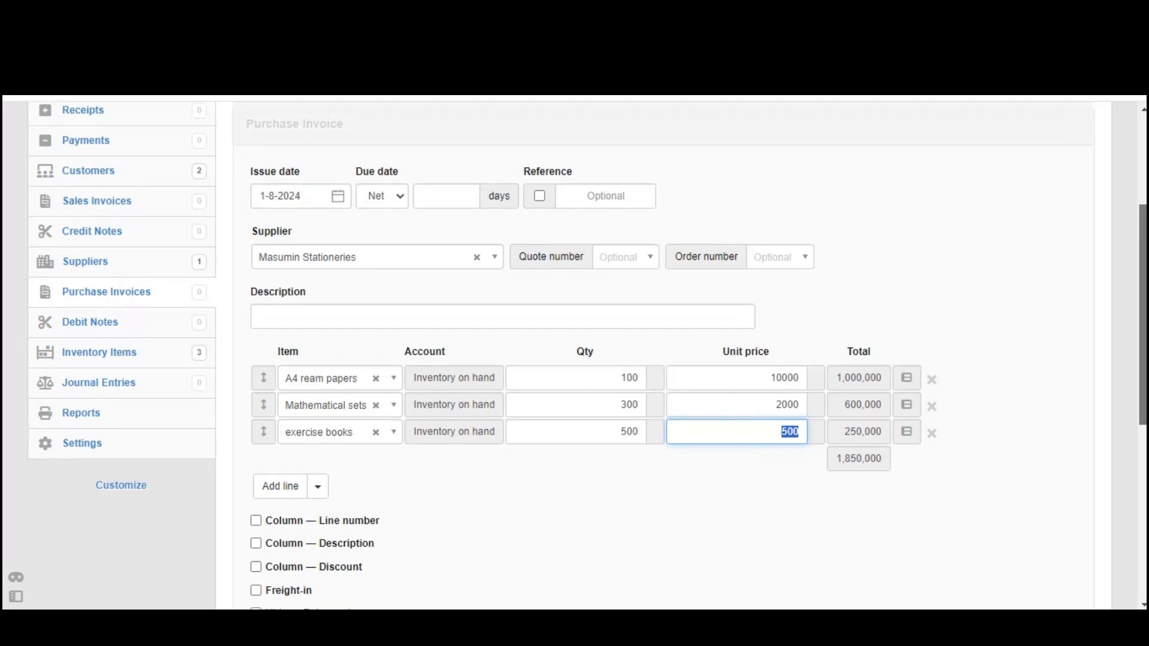
{"action": "scroll", "coordinate": [308, 580], "scroll_direction": "down", "scroll_amount": 4}
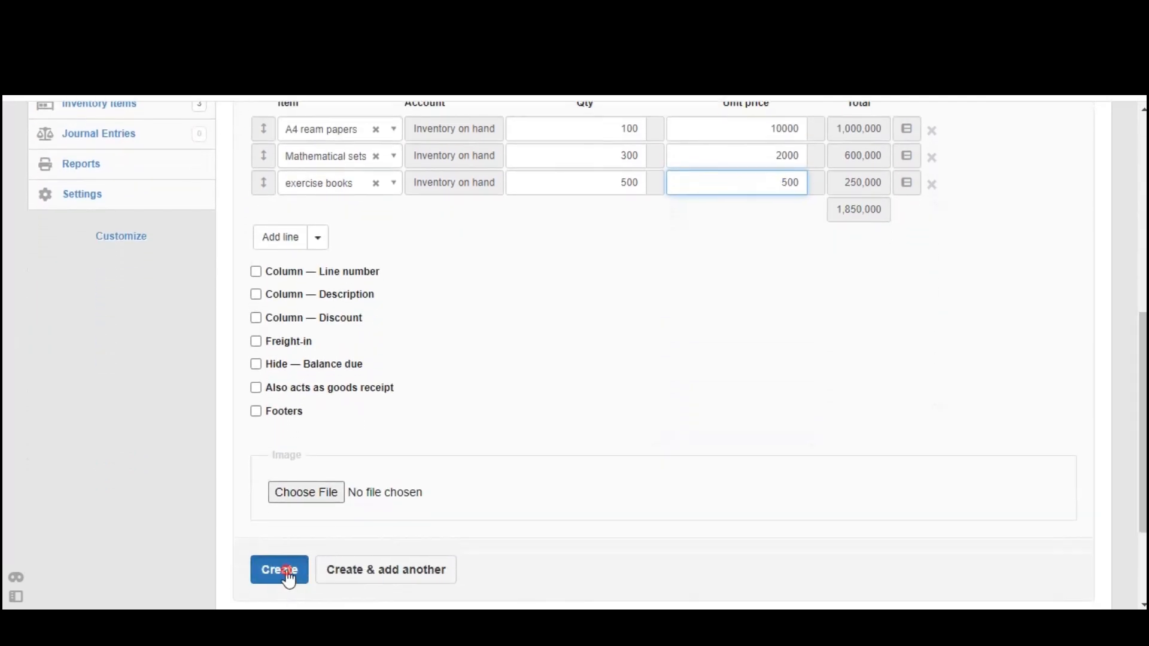
Create the Masumin Stationeries purchase invoice totalling 1,850,000.00
{"action": "left_click", "coordinate": [289, 576]}
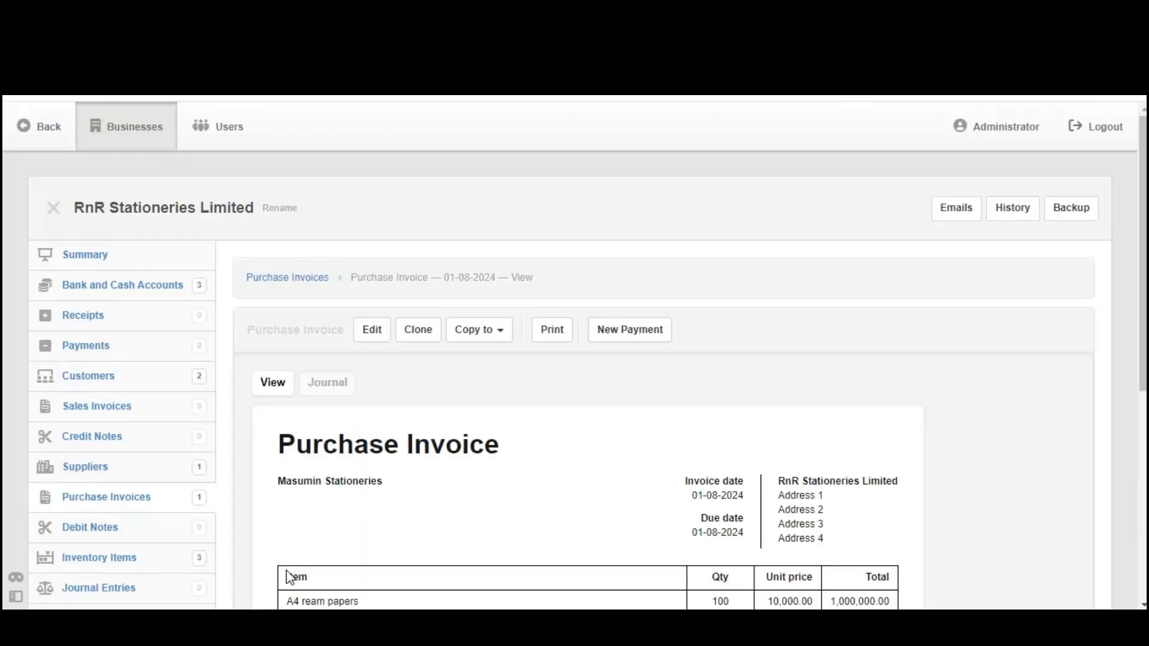
{"action": "left_click_drag", "start_coordinate": [1143, 251], "coordinate": [1144, 304]}
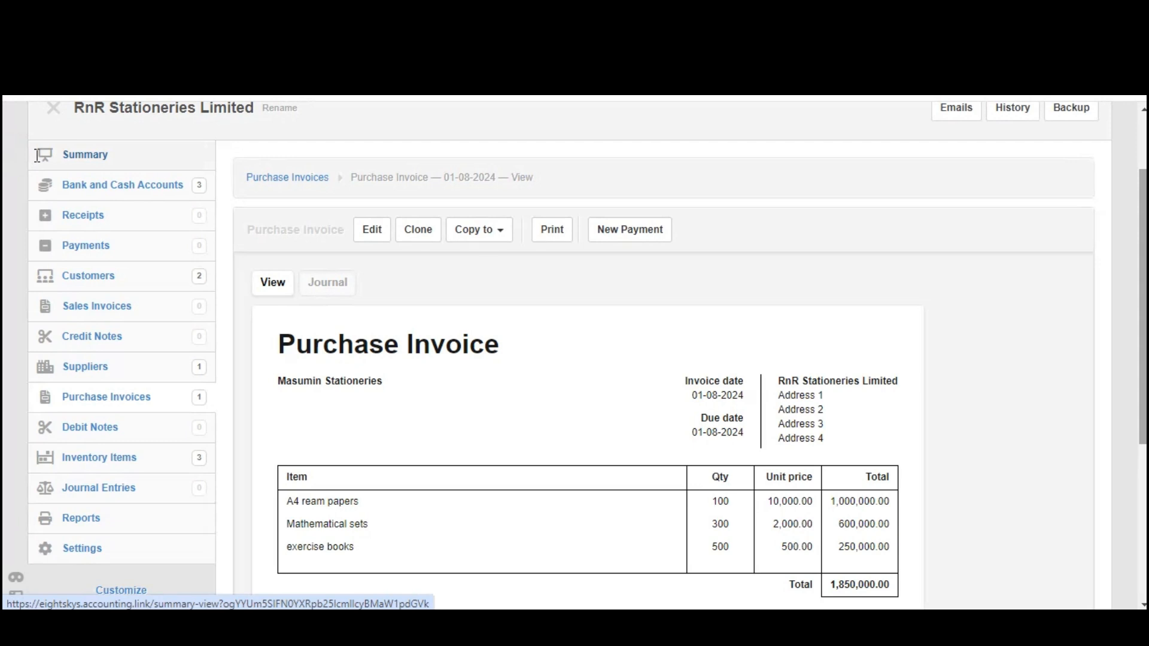
{"action": "left_click_drag", "start_coordinate": [37, 156], "coordinate": [113, 154]}
Check the Summary balance sheet: inventory on hand and accounts payable both 1,850,000.00
{"action": "left_click", "coordinate": [86, 157]}
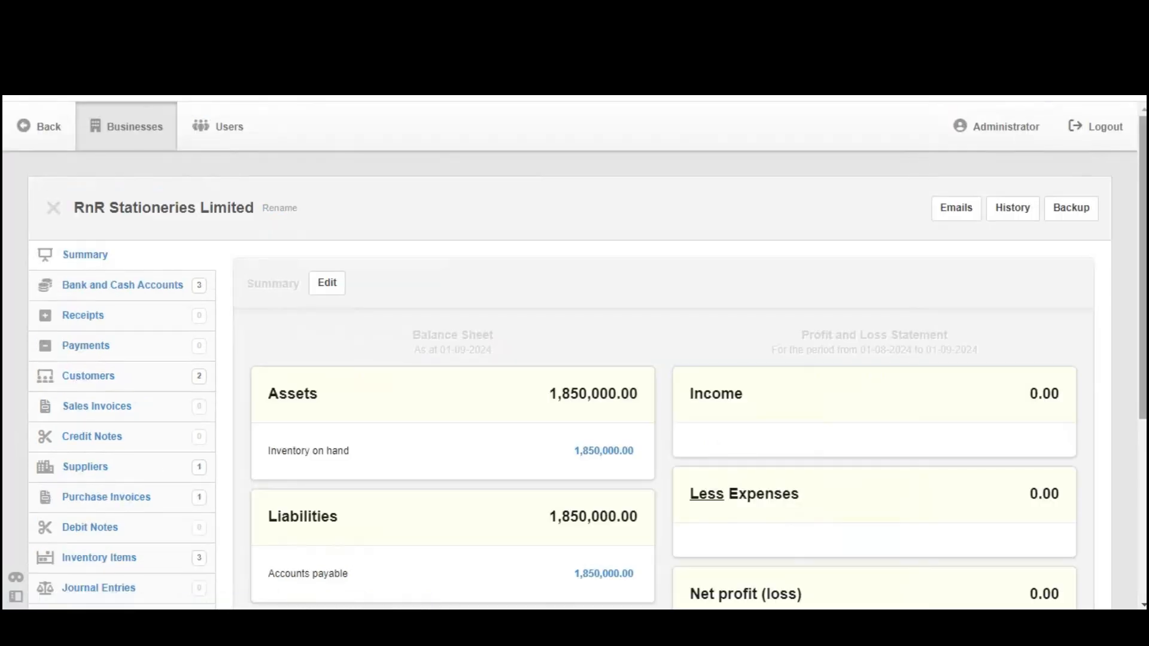
{"action": "scroll", "coordinate": [423, 302], "scroll_direction": "down", "scroll_amount": 2}
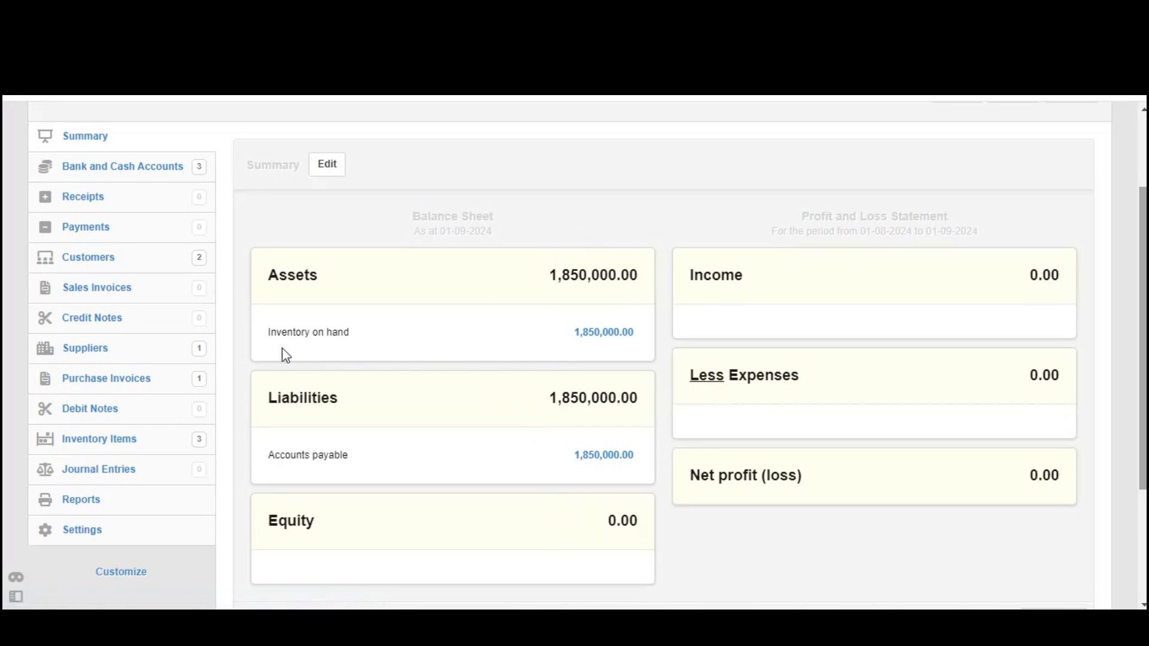
{"action": "left_click_drag", "start_coordinate": [266, 338], "coordinate": [643, 337]}
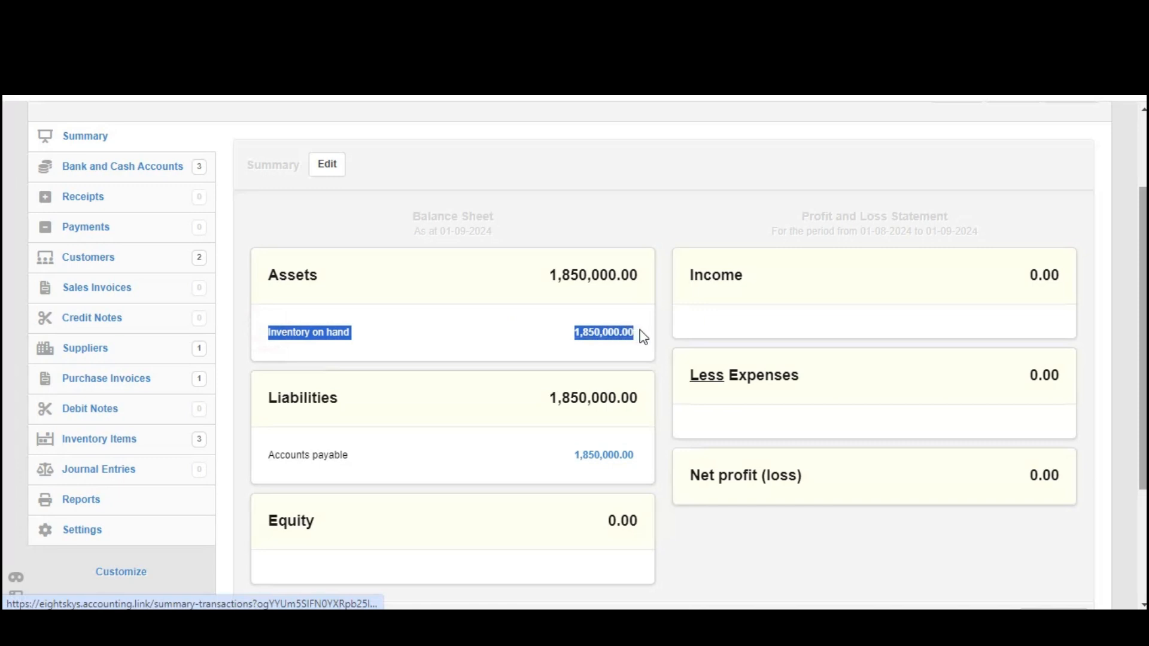
{"action": "left_click", "coordinate": [609, 333]}
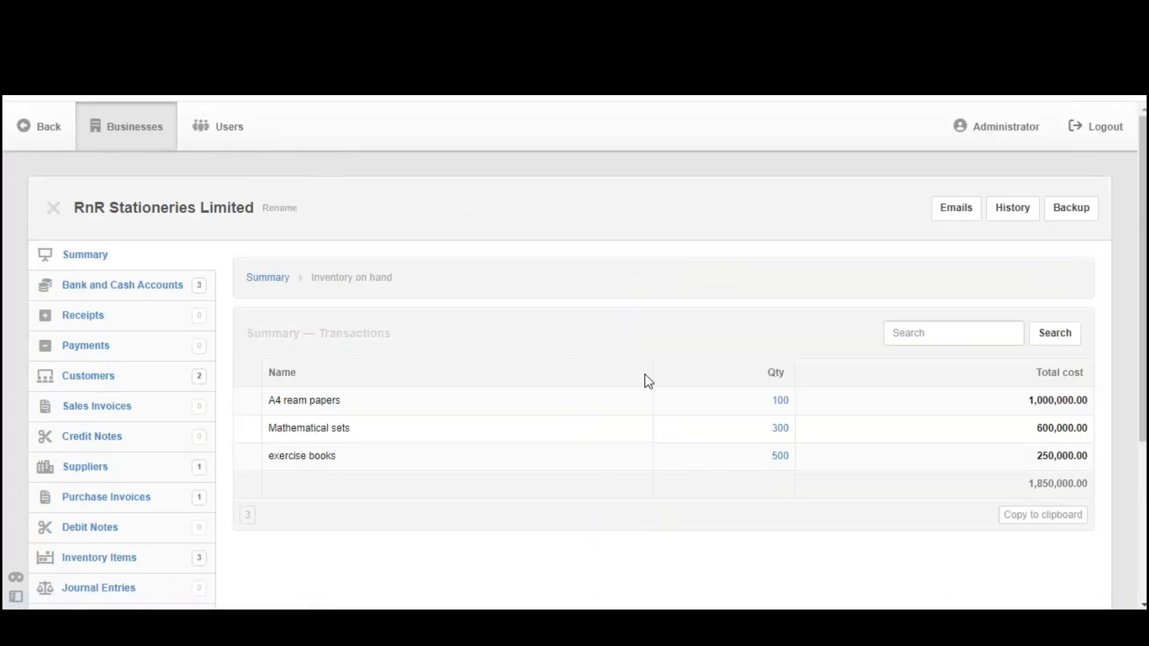
{"action": "left_click", "coordinate": [734, 401]}
{"action": "left_click_drag", "start_coordinate": [737, 407], "coordinate": [1097, 489]}
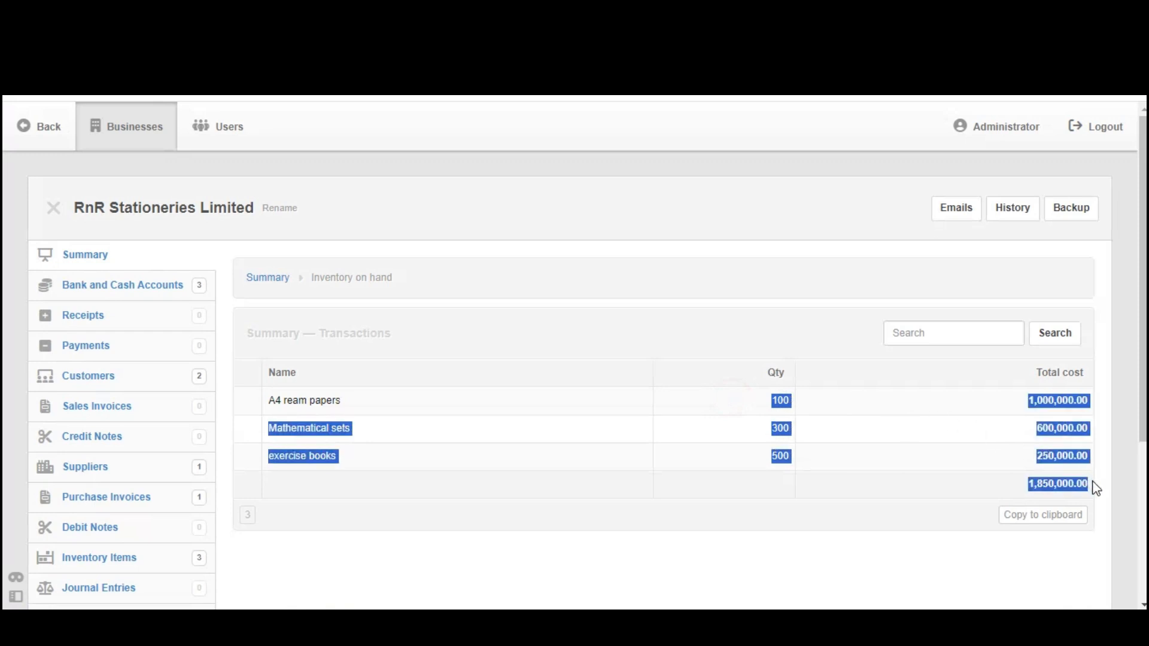
{"action": "left_click", "coordinate": [282, 279]}
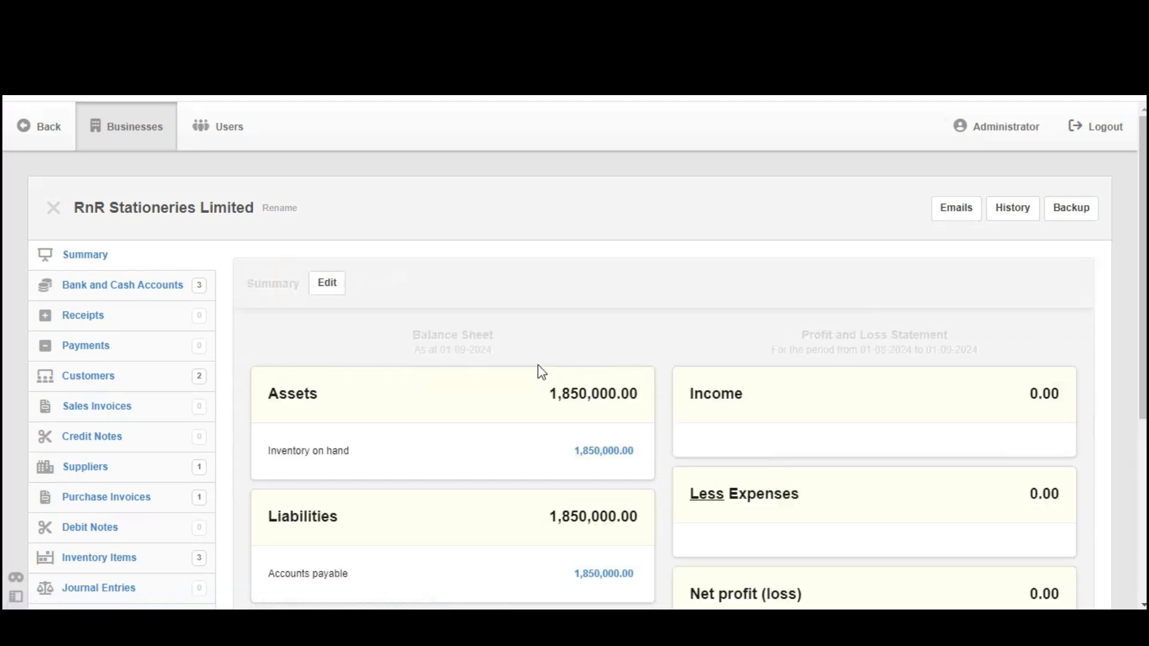
{"action": "left_click", "coordinate": [598, 455]}
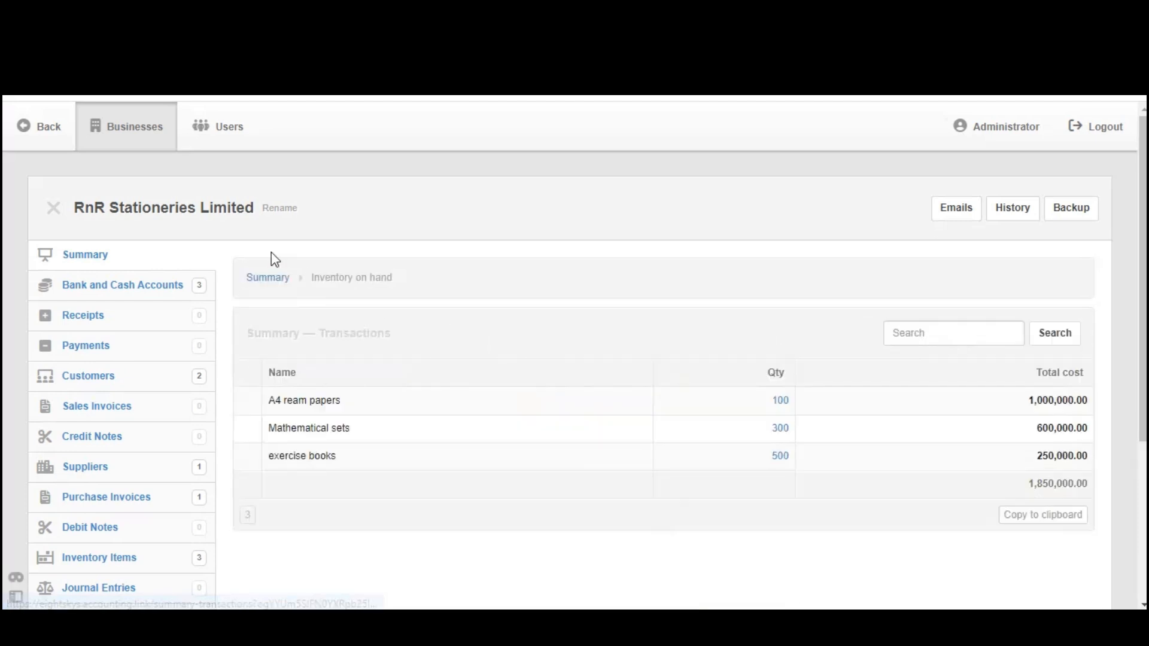
{"action": "left_click", "coordinate": [268, 278]}
{"action": "scroll", "coordinate": [268, 278], "scroll_direction": "down", "scroll_amount": 3}
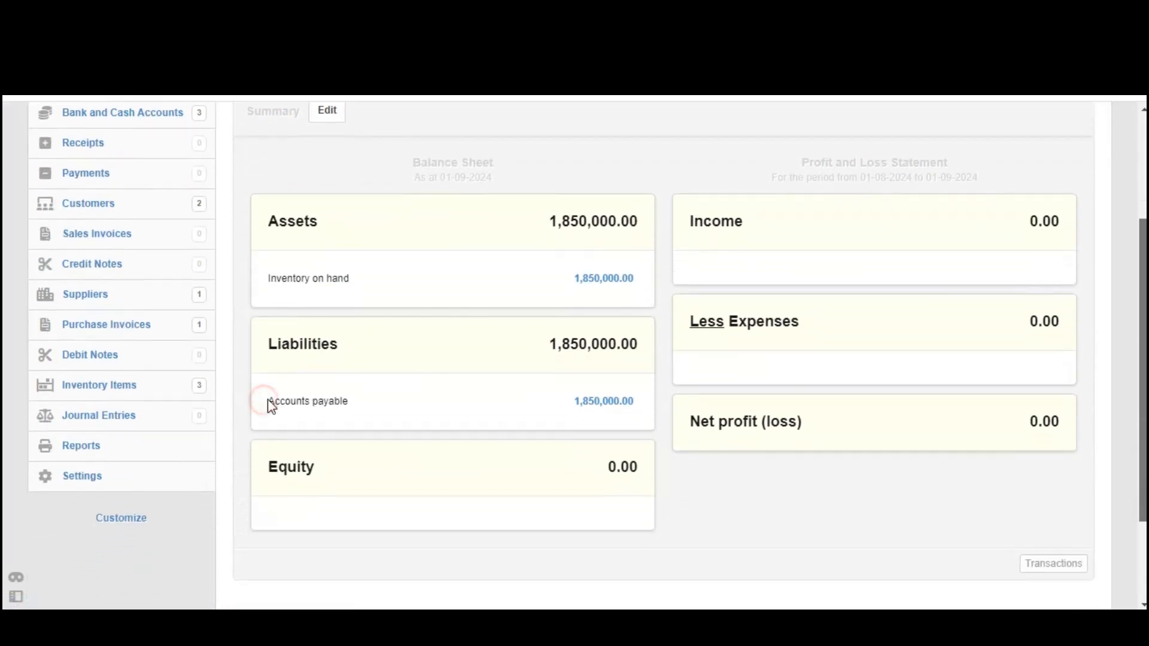
{"action": "triple_click", "coordinate": [267, 400]}
{"action": "left_click_drag", "start_coordinate": [616, 403], "coordinate": [642, 402]}
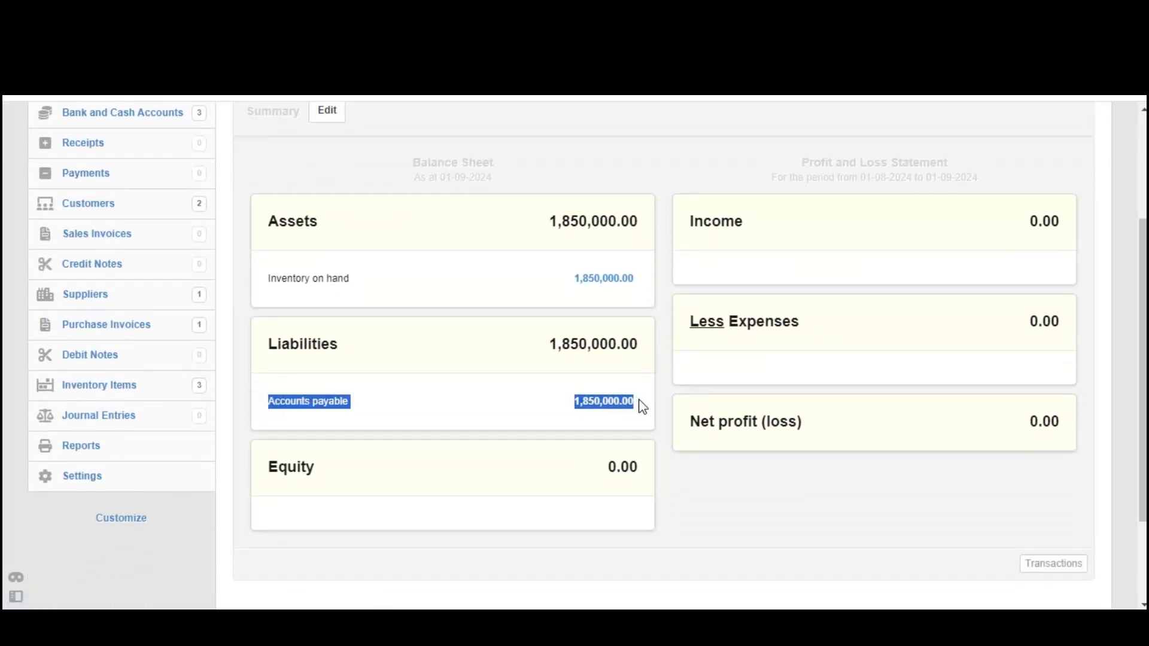
{"action": "left_click", "coordinate": [604, 413]}
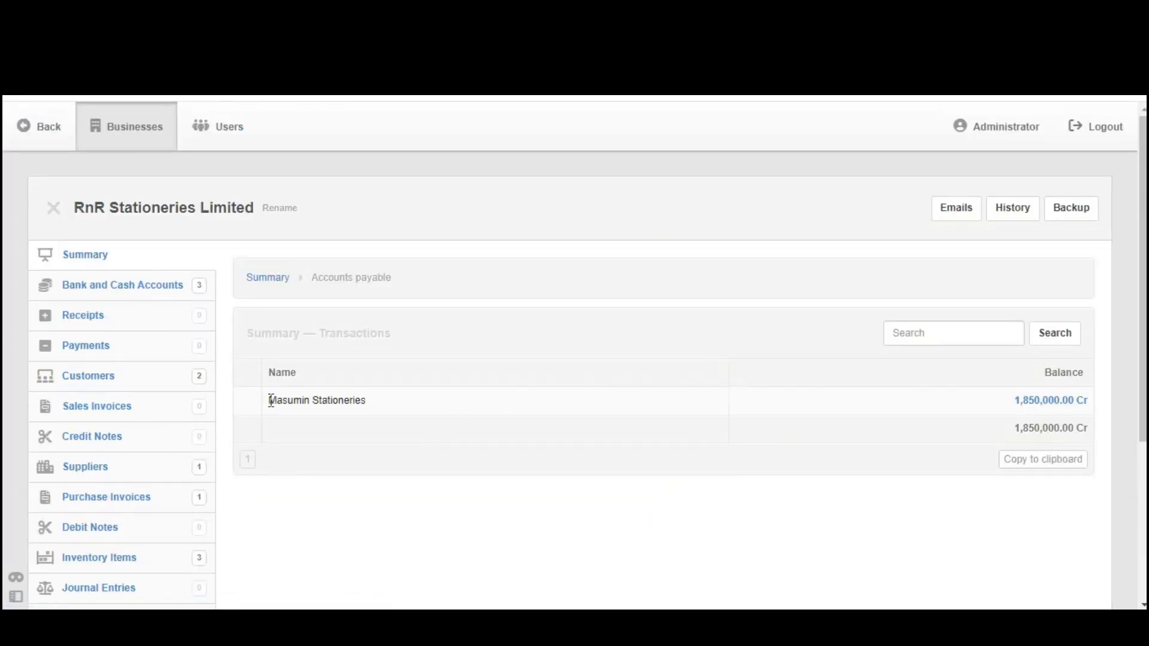
{"action": "left_click_drag", "start_coordinate": [272, 400], "coordinate": [1073, 412]}
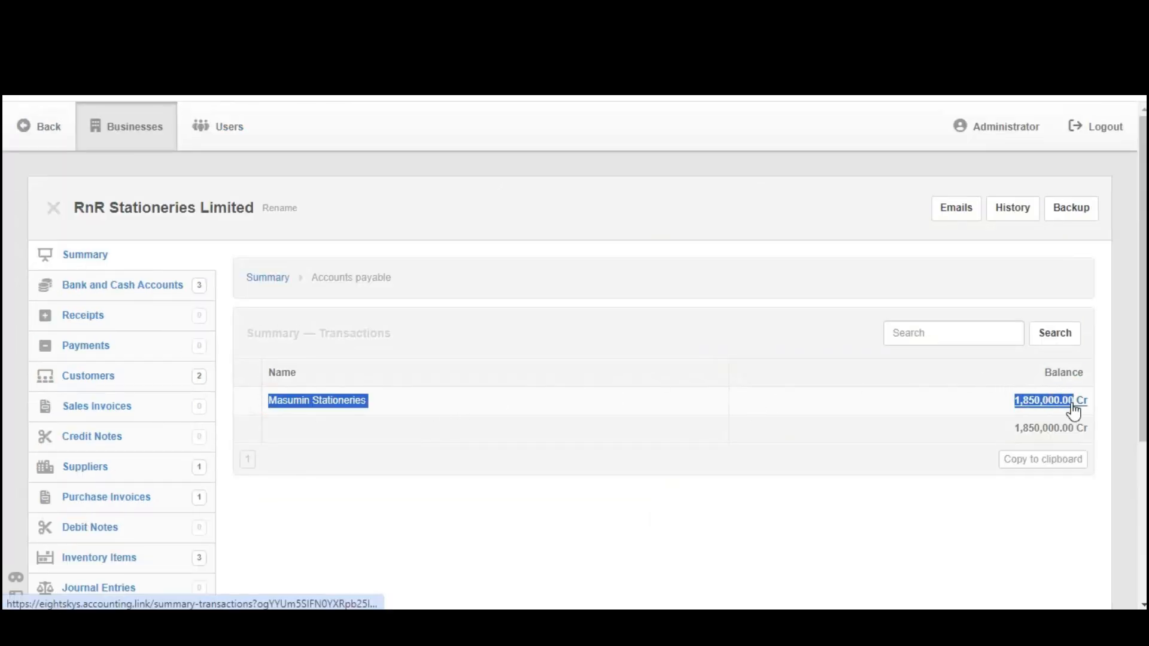
{"action": "left_click_drag", "start_coordinate": [1143, 305], "coordinate": [1144, 374]}
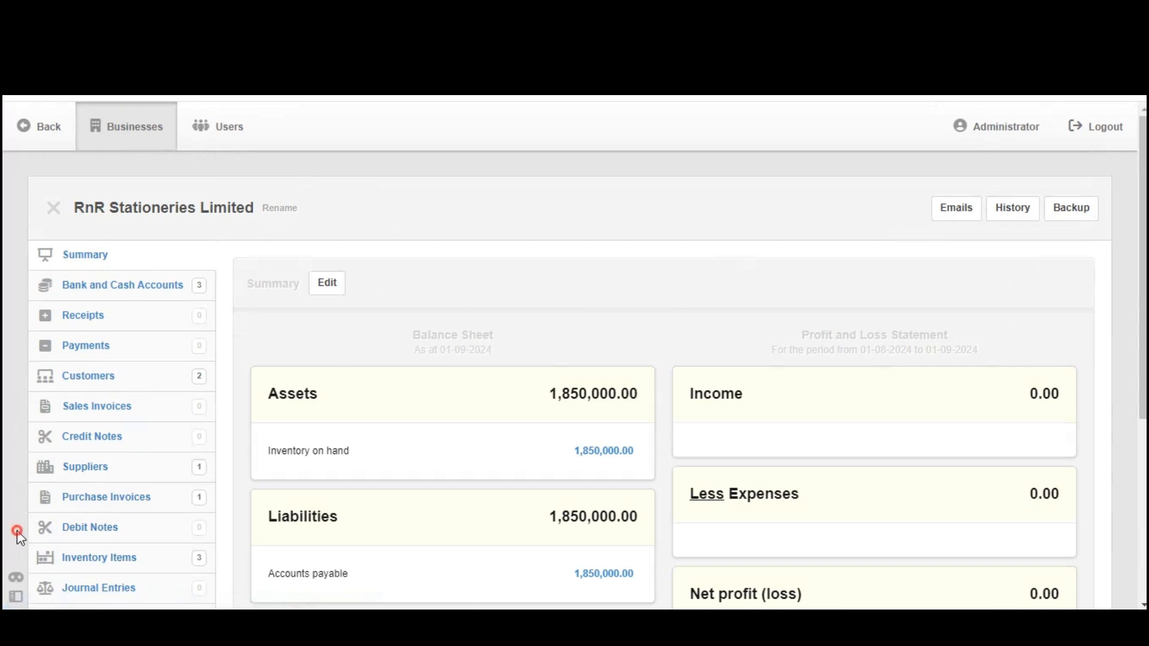
Go to Debit Notes and start a new blank debit note
{"action": "left_click_drag", "start_coordinate": [18, 529], "coordinate": [133, 522]}
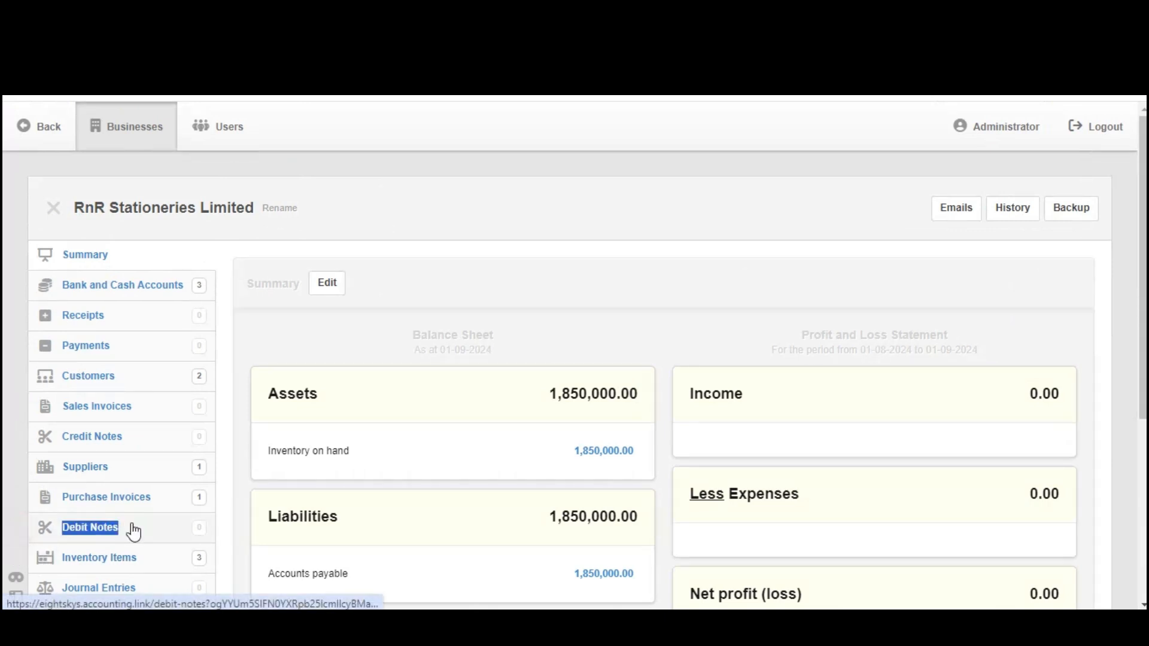
{"action": "left_click", "coordinate": [102, 533]}
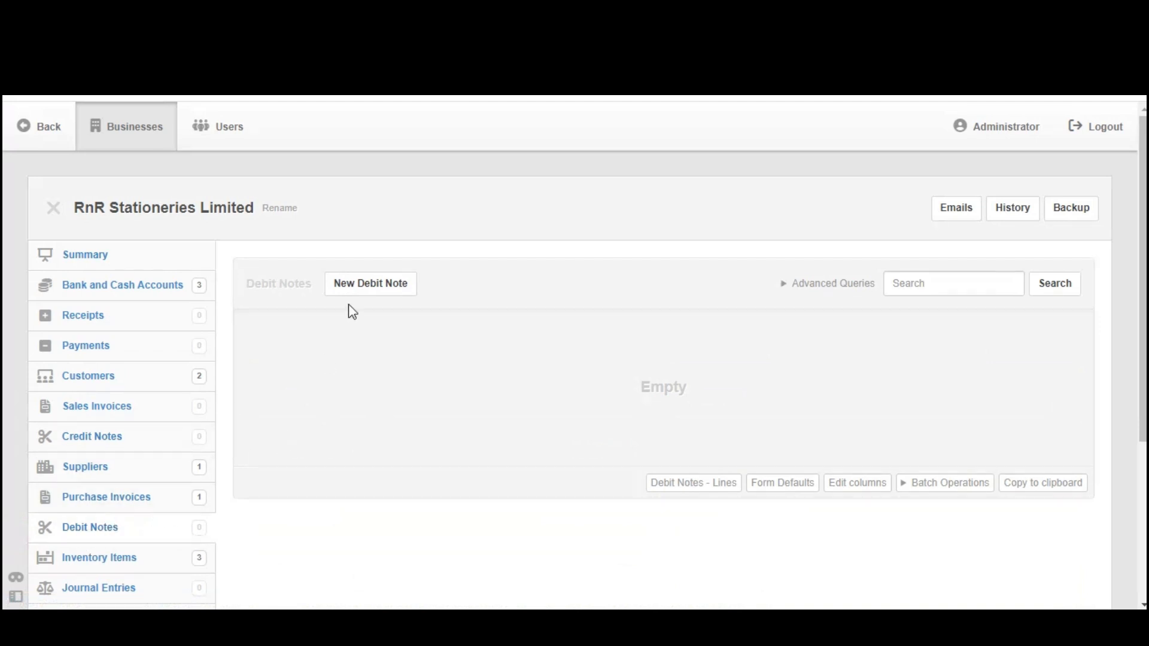
{"action": "left_click", "coordinate": [364, 290]}
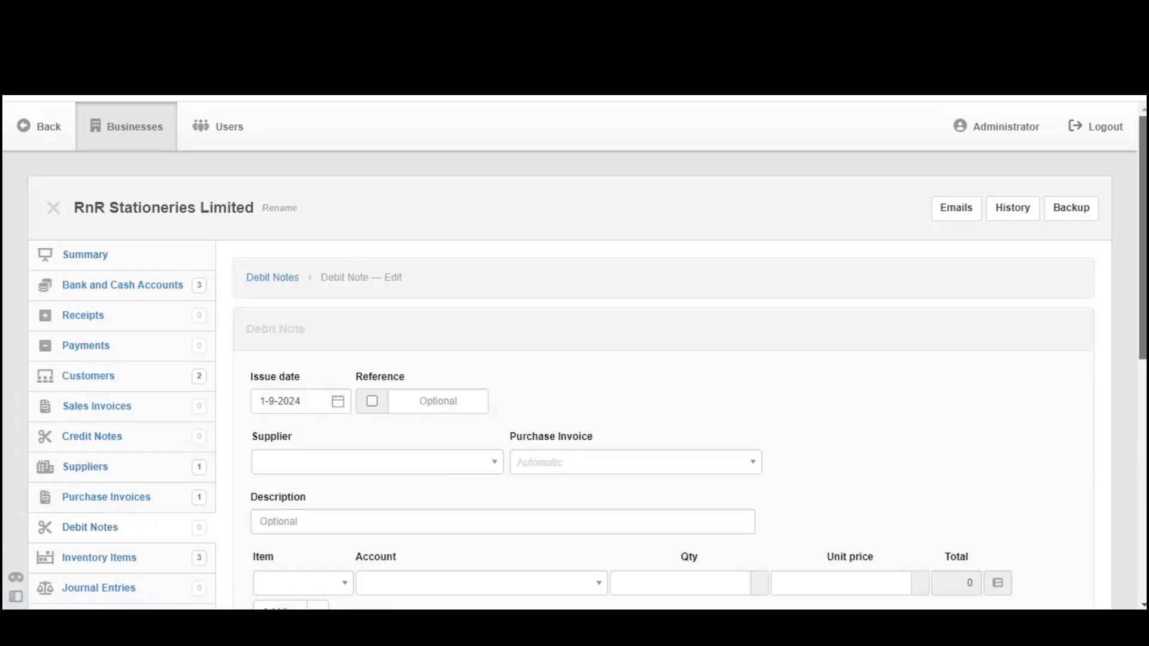
{"action": "scroll", "coordinate": [439, 243], "scroll_direction": "down", "scroll_amount": 3}
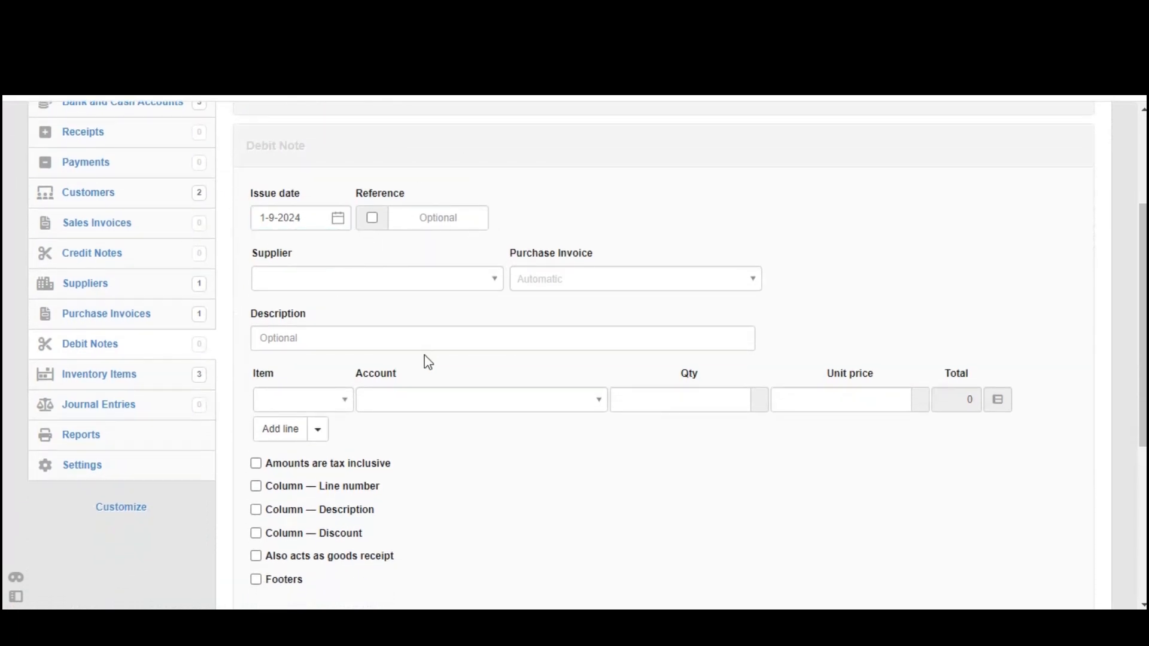
Date the debit note 1 August 2024 and set supplier Masumin Stationeries
{"action": "left_click", "coordinate": [317, 218]}
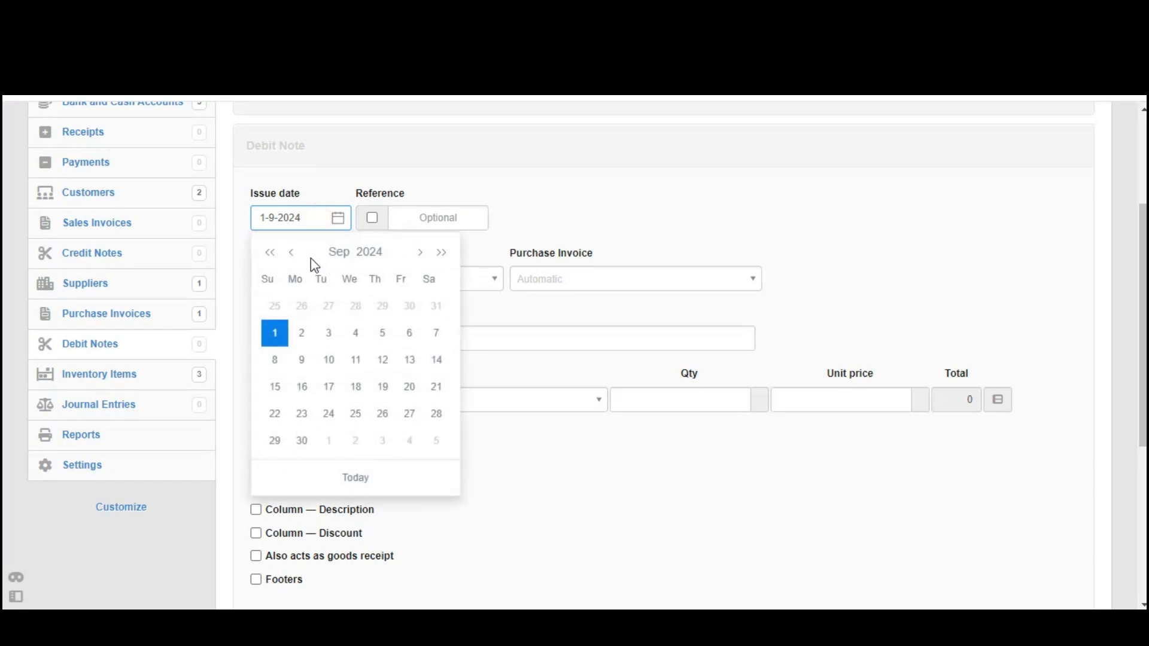
{"action": "left_click", "coordinate": [292, 254]}
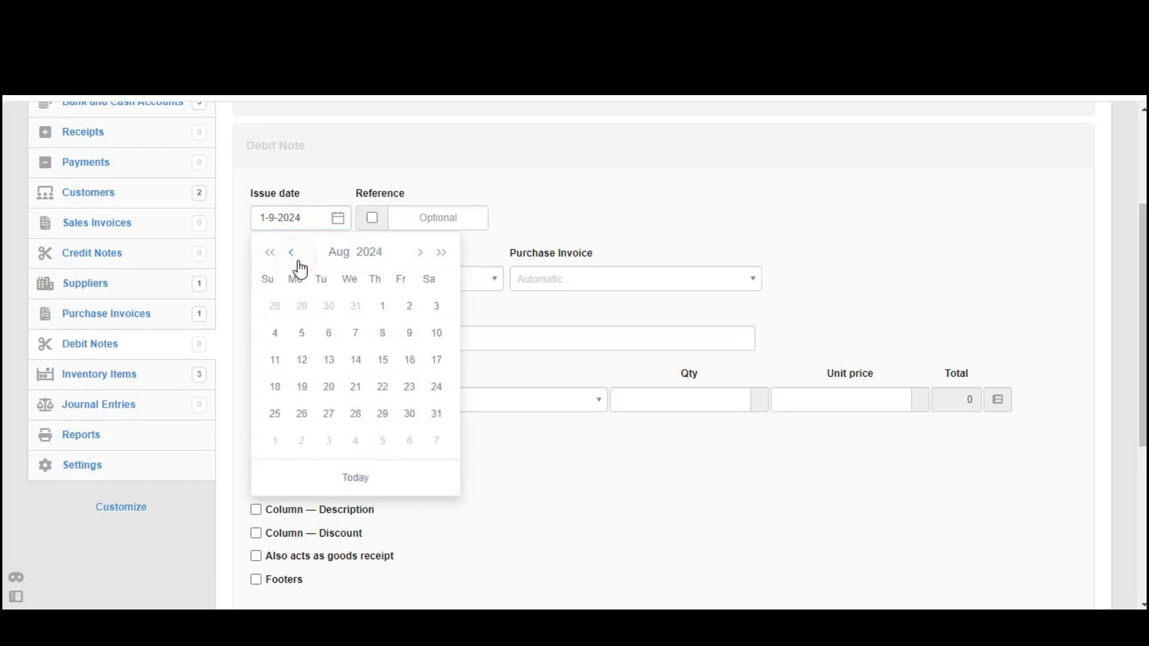
{"action": "left_click", "coordinate": [383, 311]}
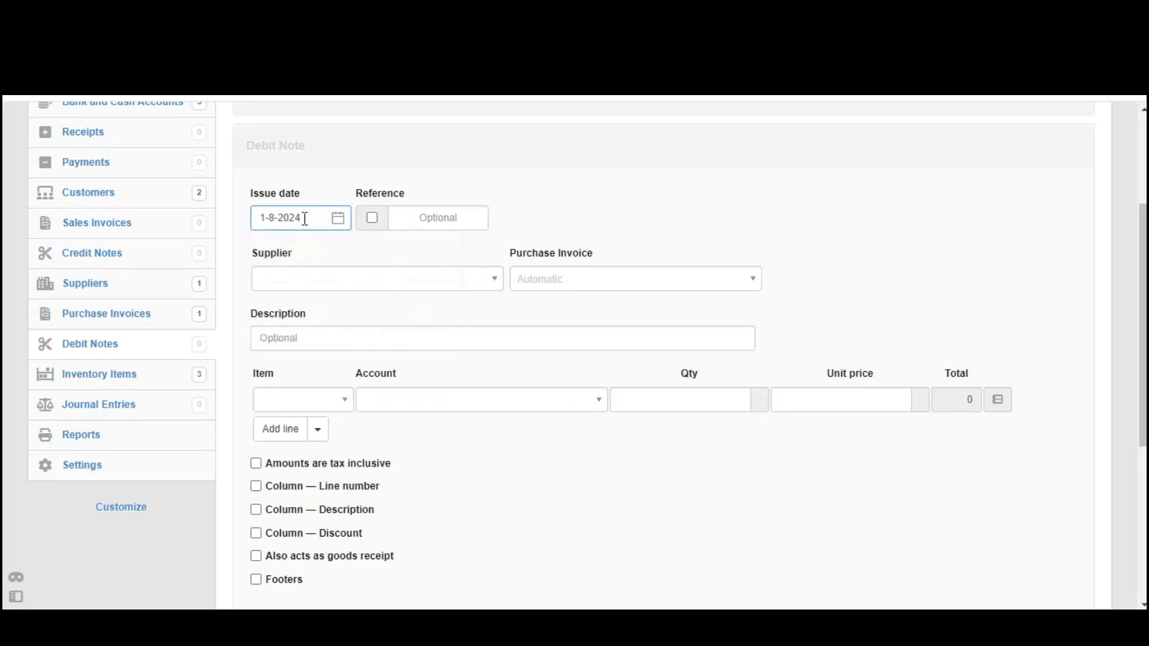
{"action": "left_click_drag", "start_coordinate": [305, 219], "coordinate": [246, 220]}
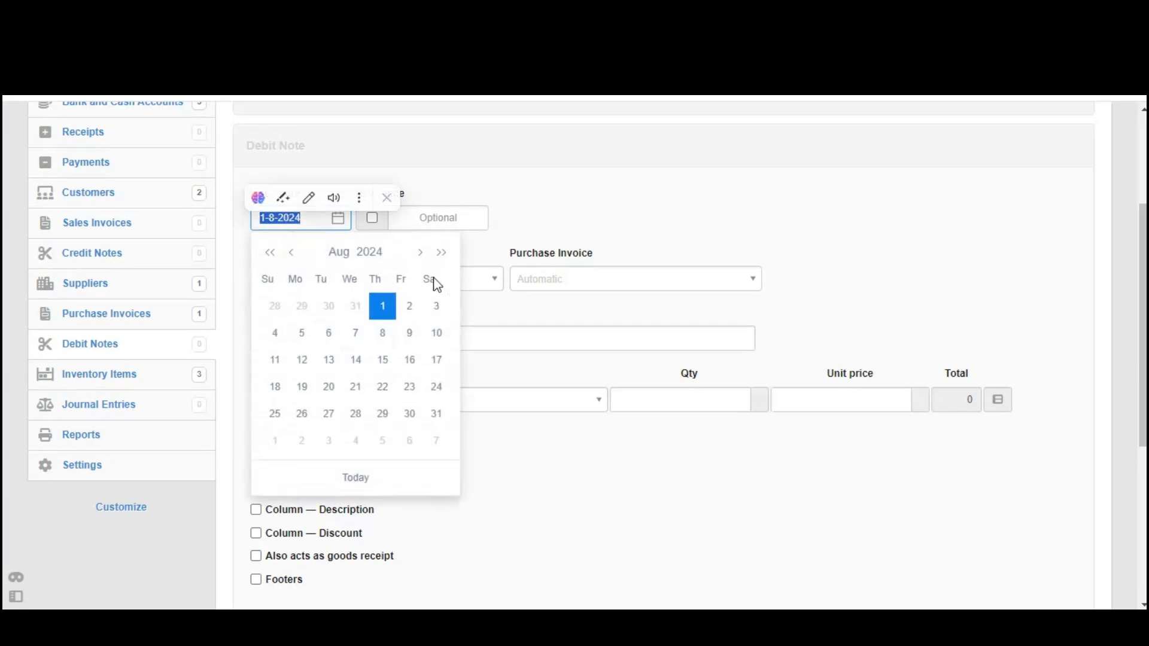
{"action": "left_click", "coordinate": [602, 192]}
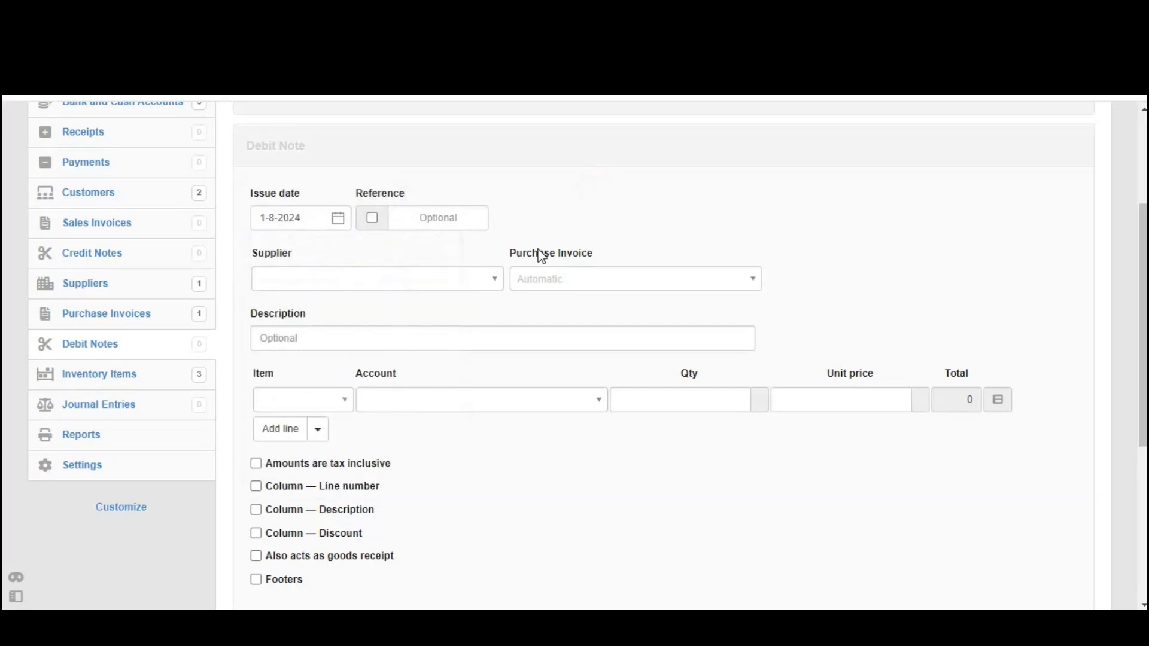
{"action": "left_click", "coordinate": [497, 280]}
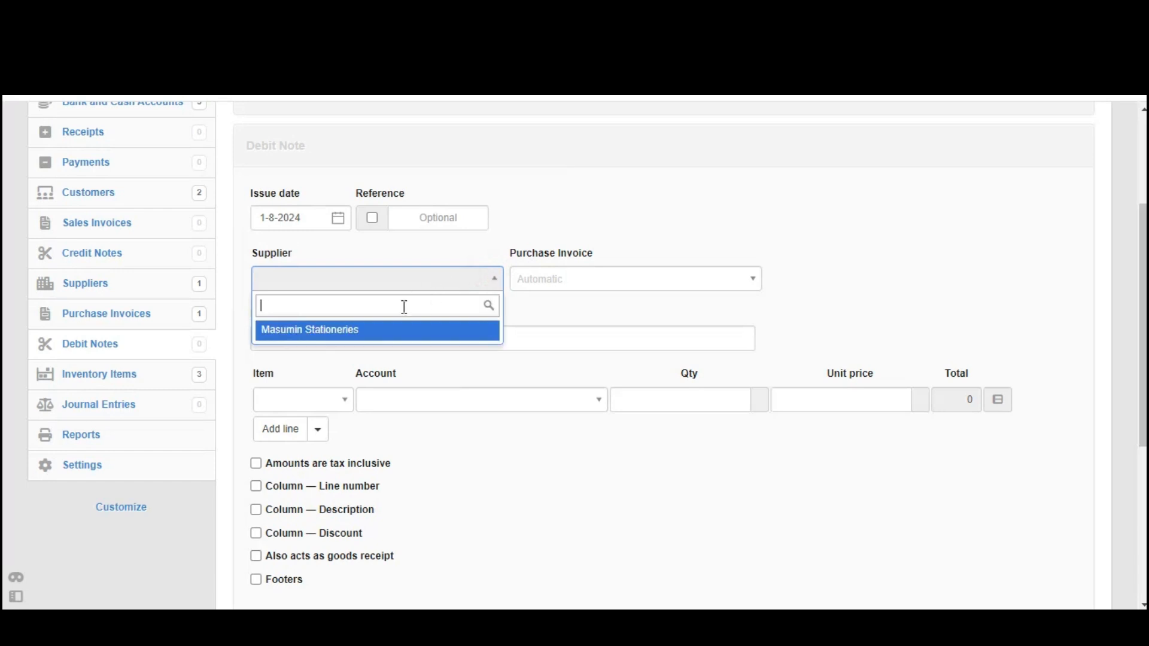
{"action": "left_click", "coordinate": [386, 337]}
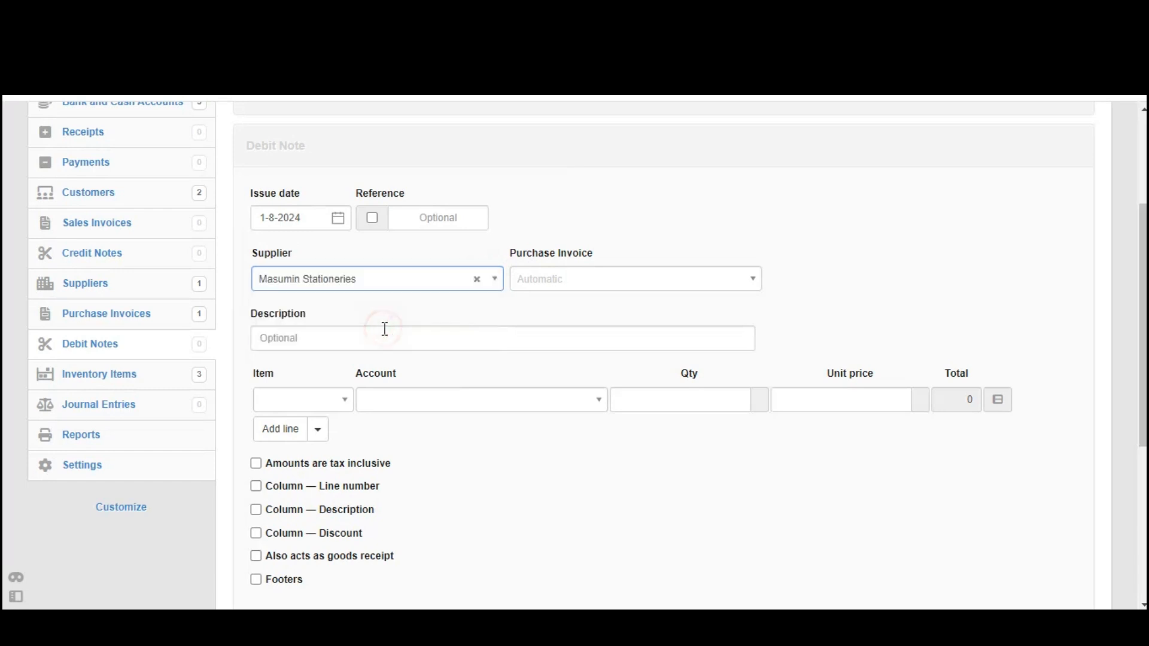
{"action": "left_click_drag", "start_coordinate": [252, 377], "coordinate": [295, 378]}
{"action": "left_click", "coordinate": [304, 399]}
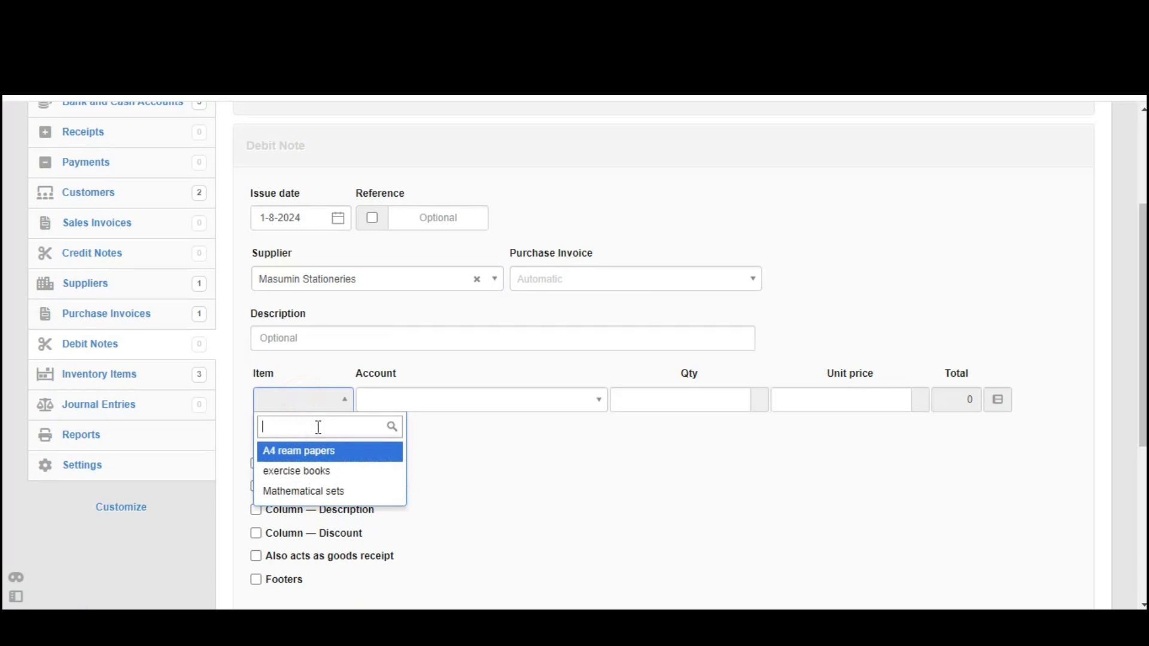
Put 10 Mathematical sets at unit price 2000 on the first debit note line
{"action": "left_click", "coordinate": [309, 491]}
{"action": "left_click", "coordinate": [564, 399]}
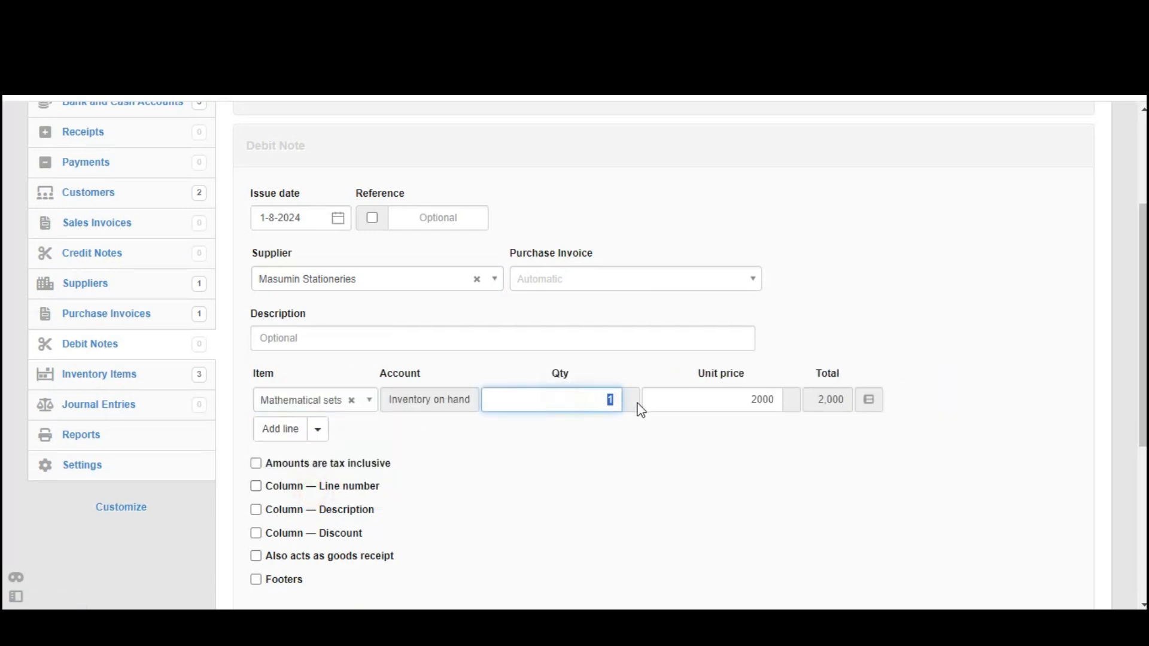
{"action": "type", "text": "0"}
{"action": "left_click_drag", "start_coordinate": [592, 397], "coordinate": [628, 402]}
{"action": "left_click_drag", "start_coordinate": [705, 397], "coordinate": [798, 403]}
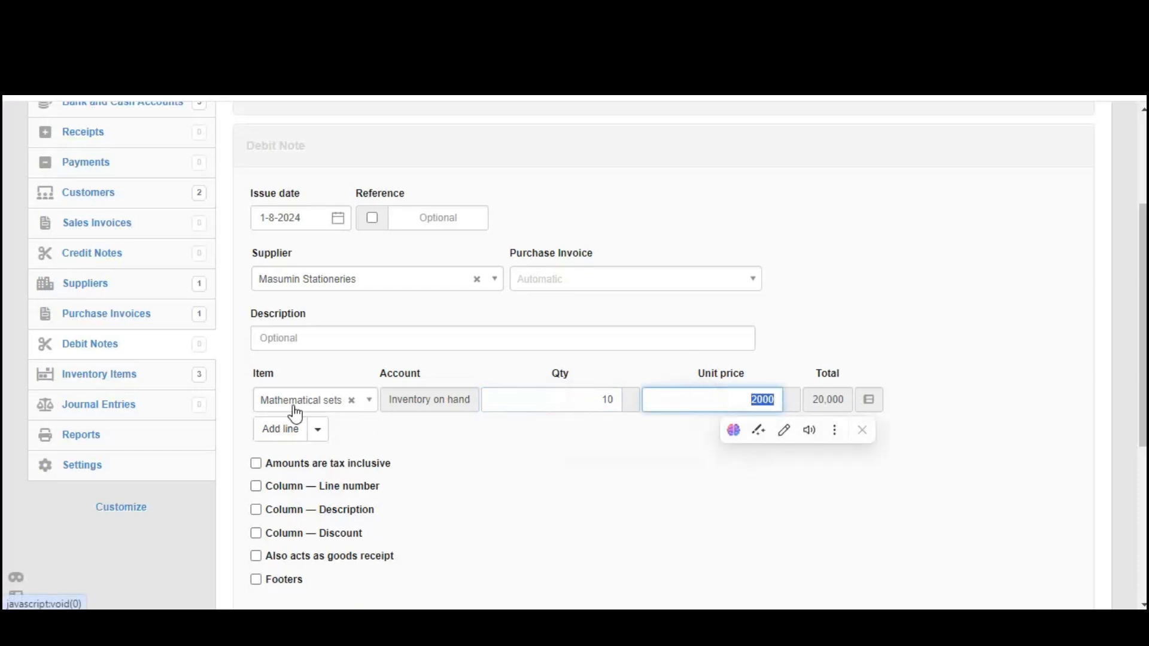
Add 20 exercise books at 500, bringing the debit note total to 30,000
{"action": "left_click", "coordinate": [285, 431]}
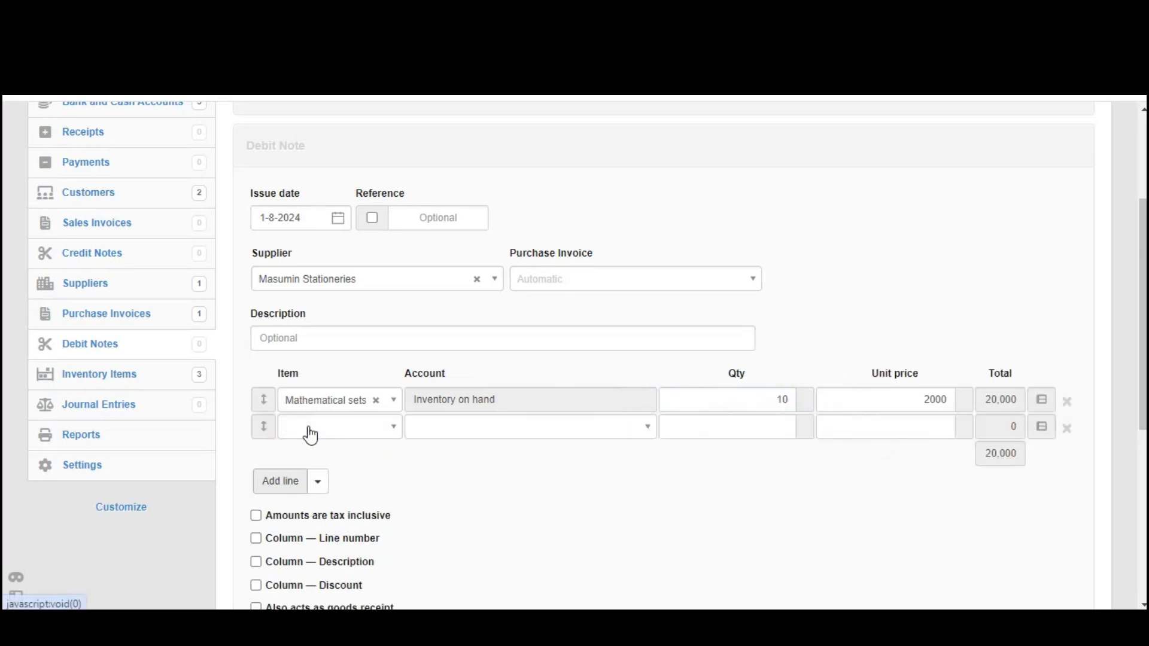
{"action": "left_click", "coordinate": [309, 430]}
{"action": "left_click", "coordinate": [341, 497]}
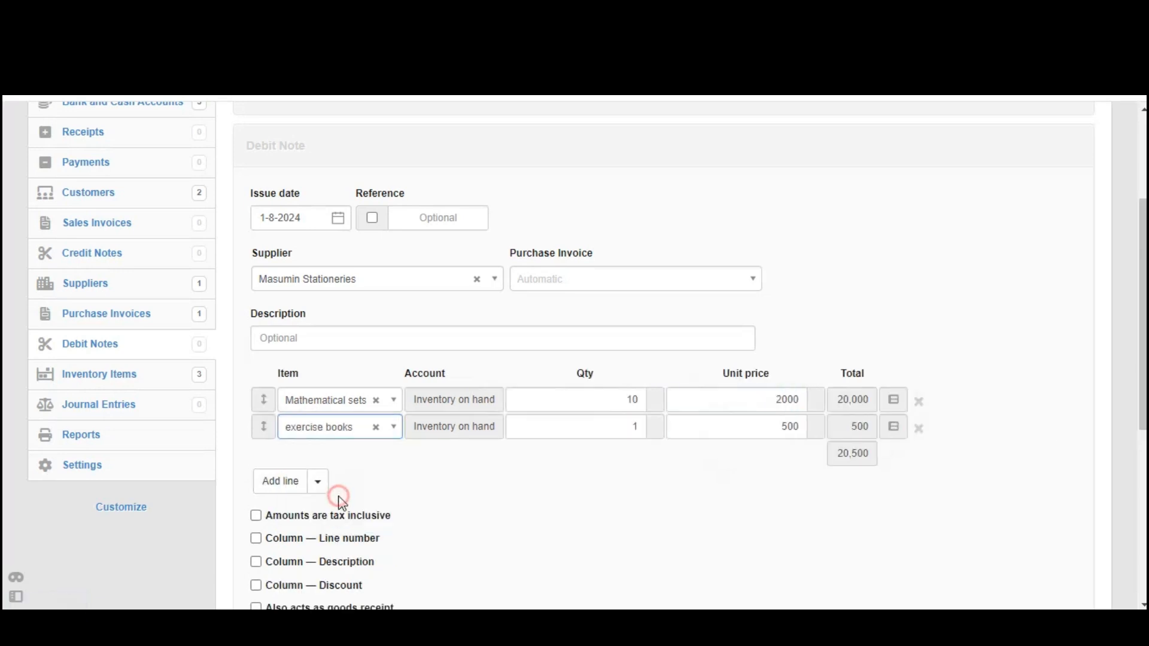
{"action": "left_click", "coordinate": [603, 426]}
{"action": "left_click_drag", "start_coordinate": [604, 425], "coordinate": [698, 447]}
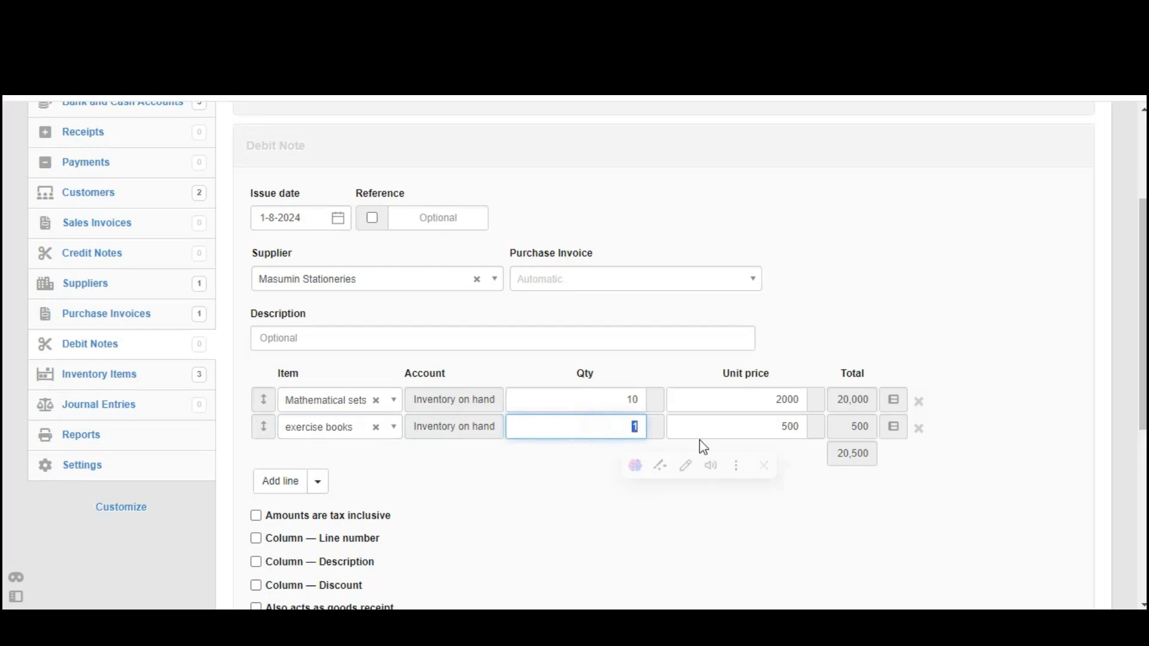
{"action": "type", "text": "20"}
{"action": "double_click", "coordinate": [630, 428]}
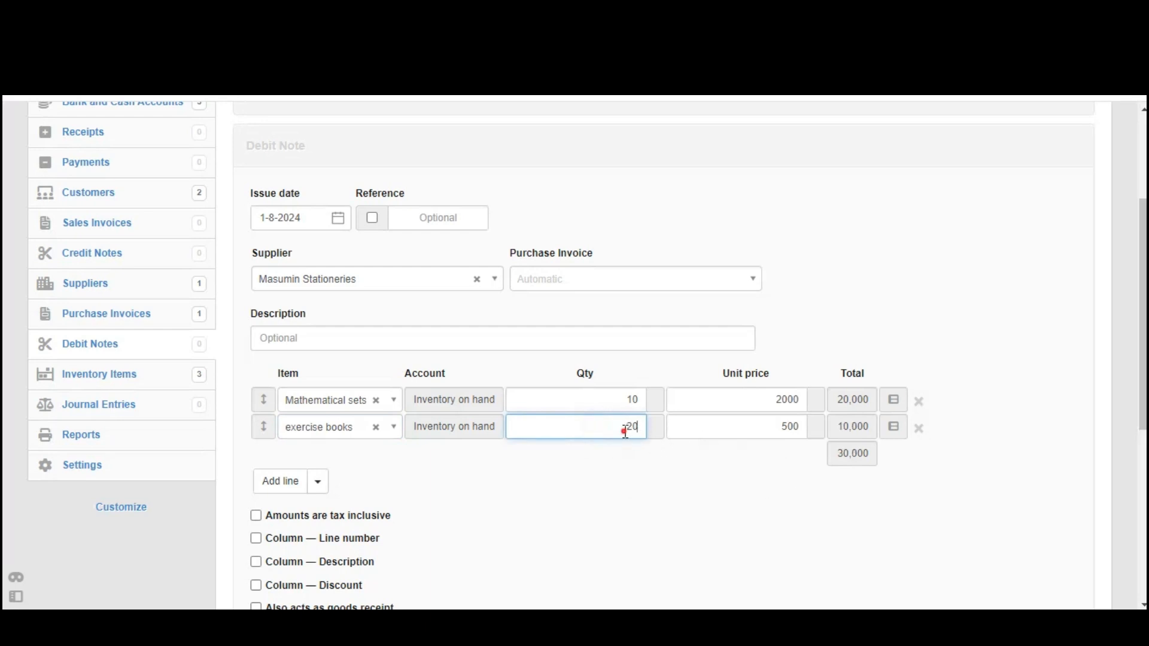
{"action": "left_click", "coordinate": [743, 429]}
{"action": "left_click_drag", "start_coordinate": [742, 429], "coordinate": [811, 436]}
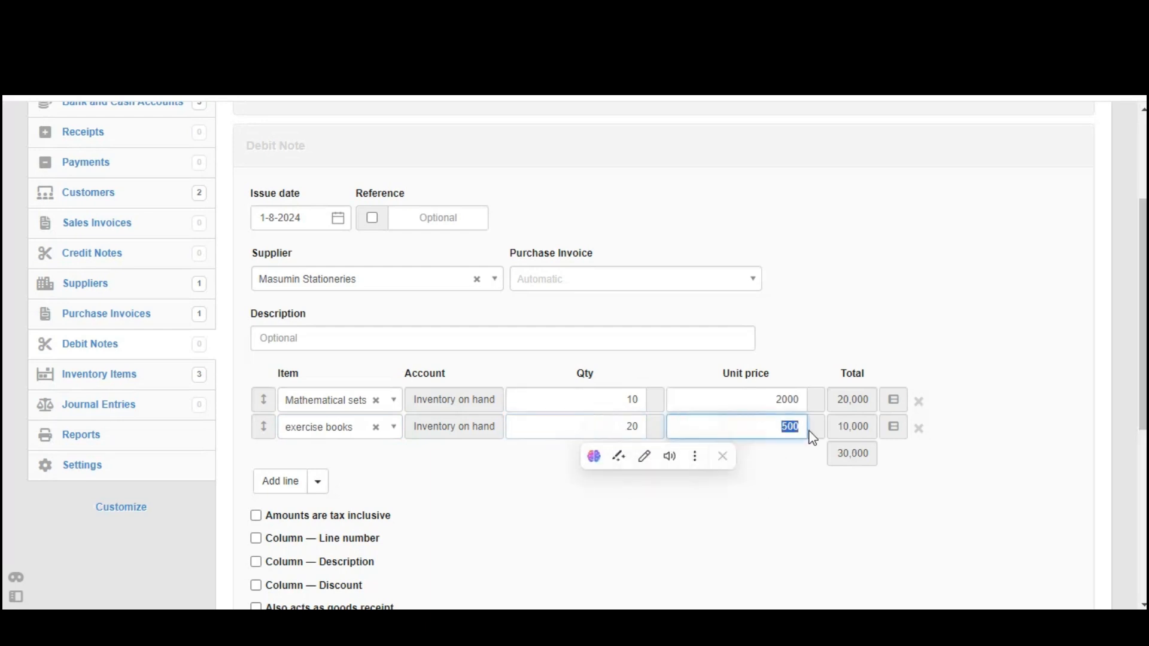
{"action": "mouse_move", "coordinate": [1144, 243]}
{"action": "left_mouse_down"}
{"action": "mouse_move", "coordinate": [1144, 283]}
{"action": "mouse_move", "coordinate": [1145, 264]}
{"action": "left_mouse_up"}
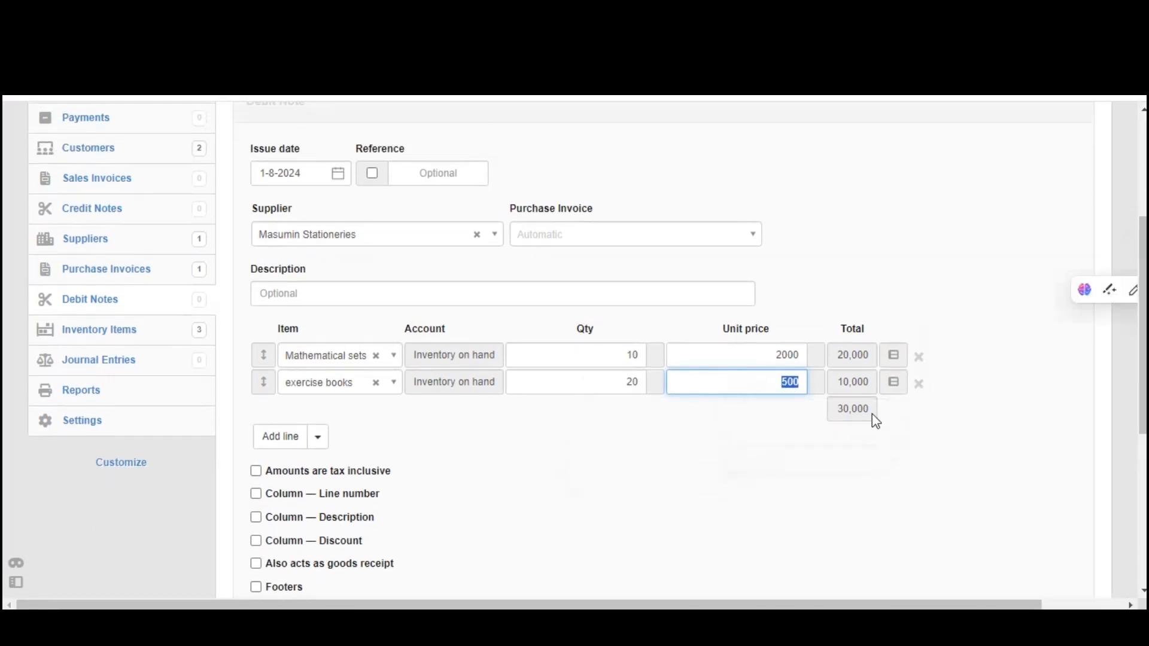
{"action": "left_click", "coordinate": [836, 410]}
{"action": "left_click_drag", "start_coordinate": [837, 413], "coordinate": [870, 412]}
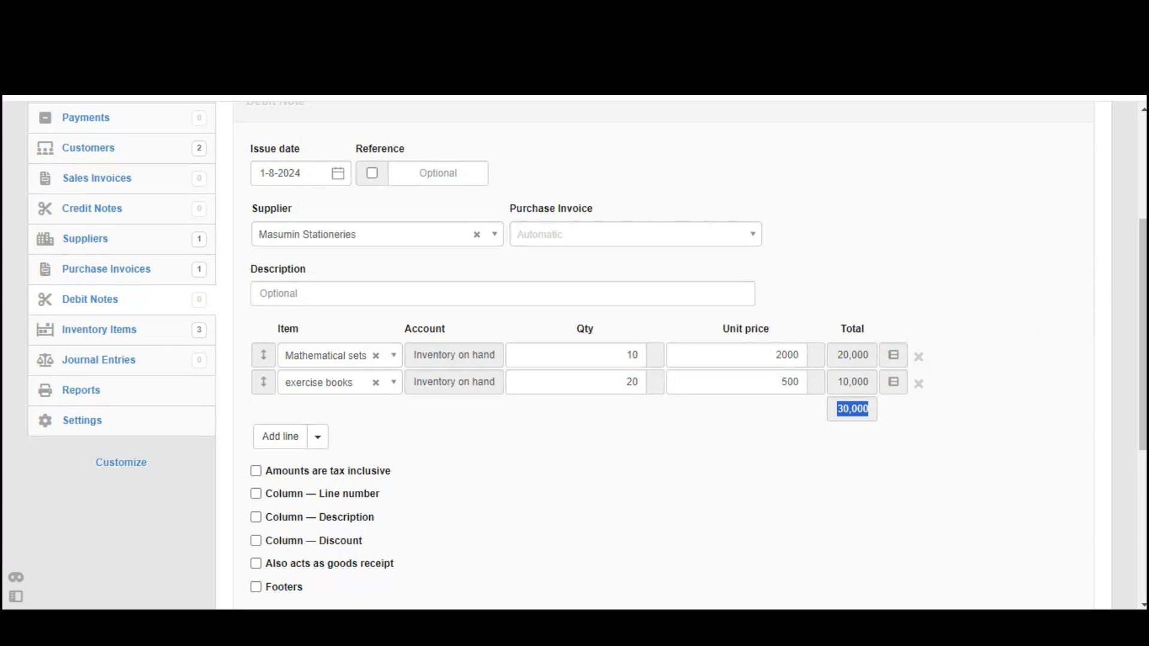
{"action": "left_click_drag", "start_coordinate": [1144, 335], "coordinate": [1143, 323]}
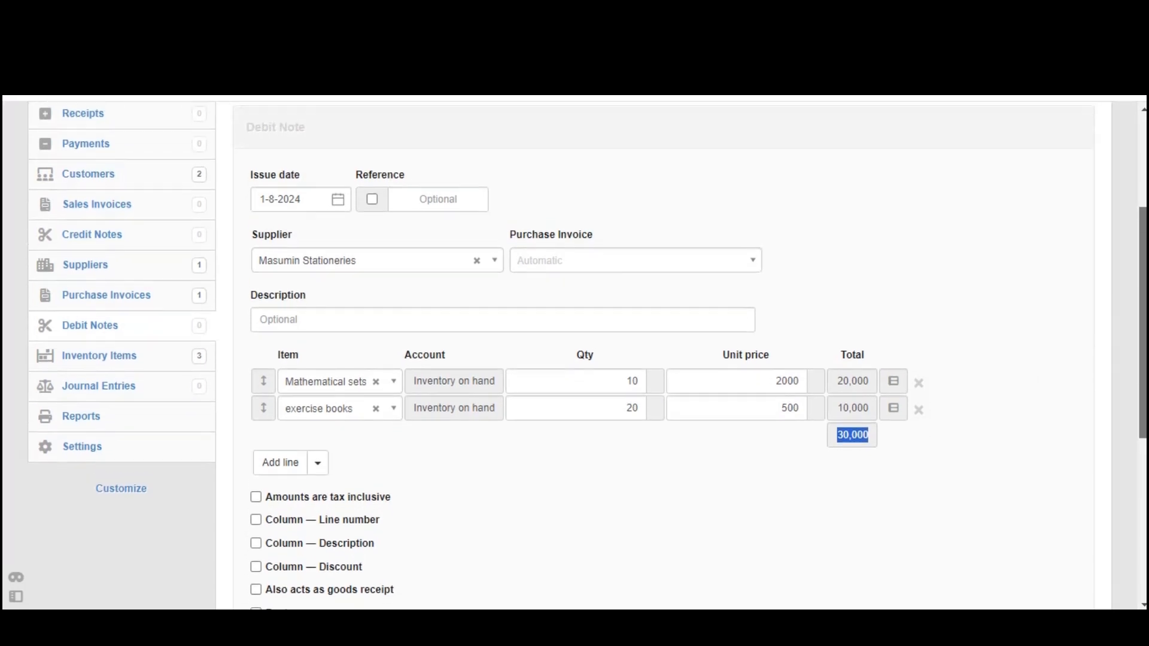
{"action": "left_click_drag", "start_coordinate": [1145, 247], "coordinate": [1147, 243]}
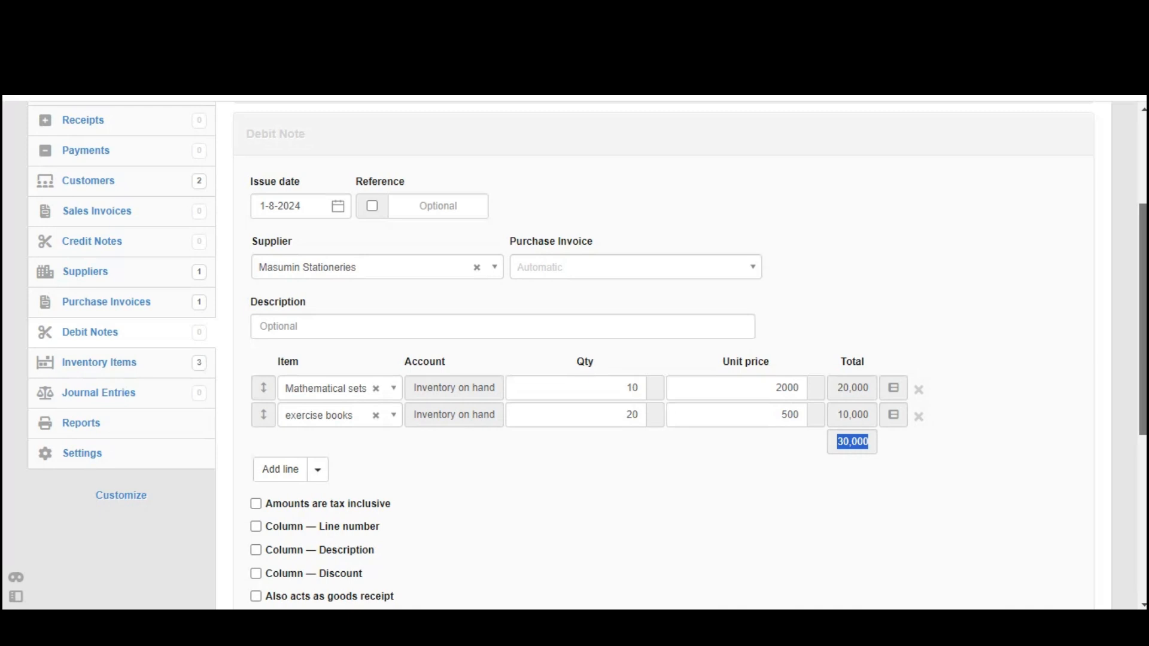
Create the debit note returning the Mathematical sets and exercise books
{"action": "scroll", "coordinate": [395, 467], "scroll_direction": "down", "scroll_amount": 5}
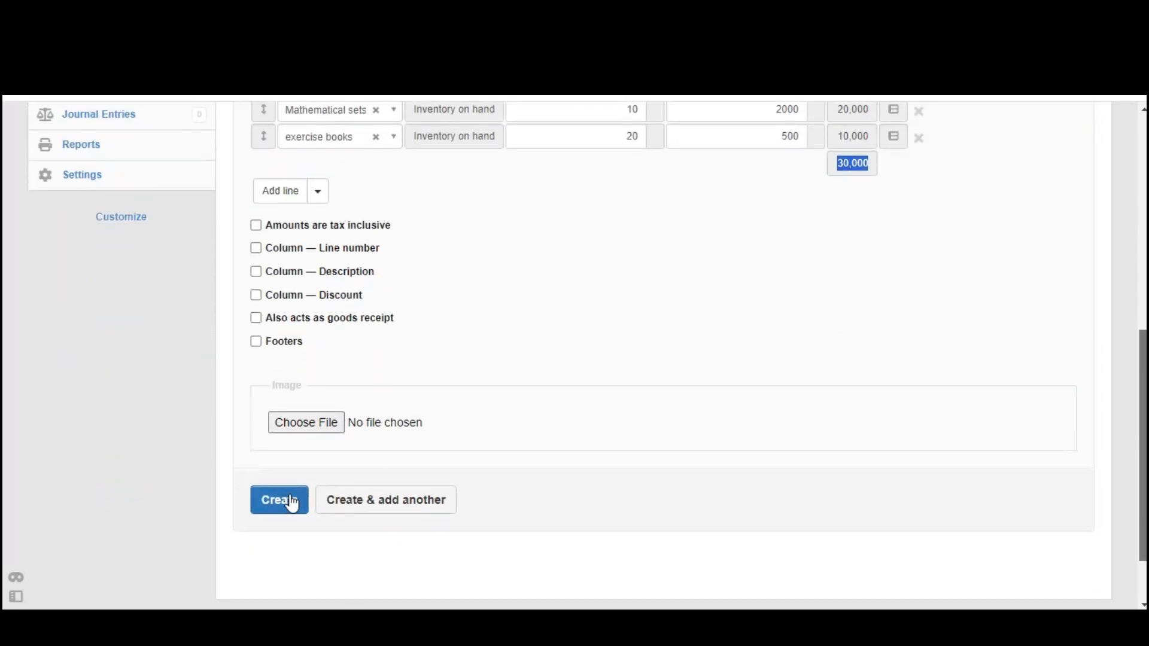
{"action": "left_click", "coordinate": [292, 501]}
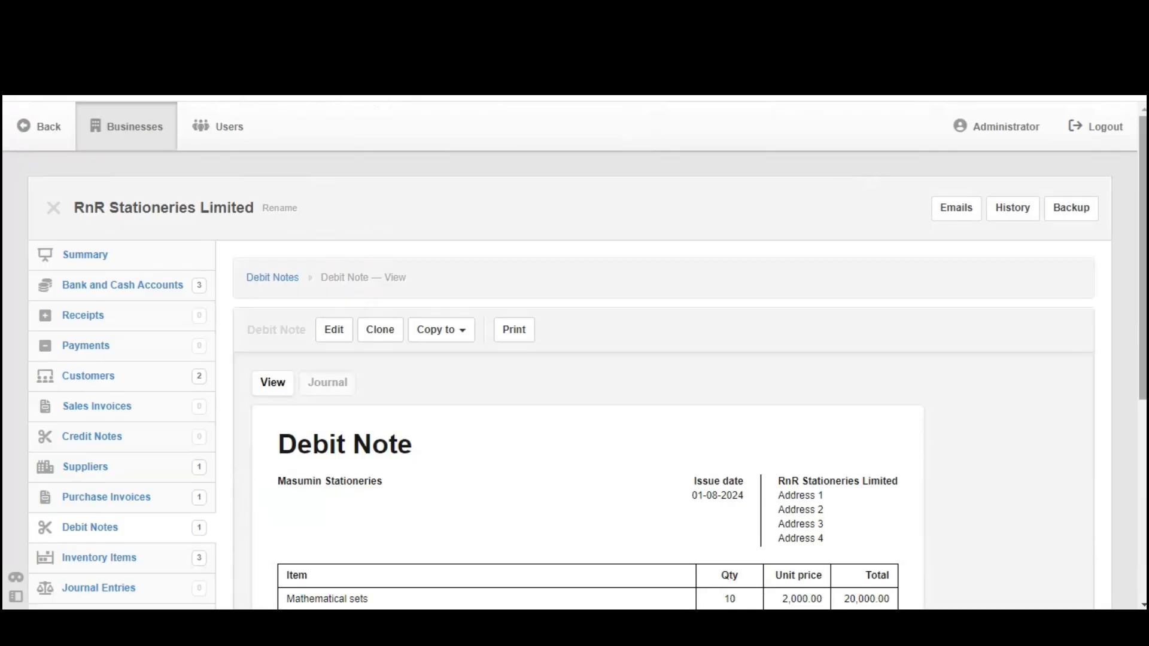
{"action": "mouse_move", "coordinate": [1144, 257]}
{"action": "left_mouse_down"}
{"action": "mouse_move", "coordinate": [1144, 360]}
{"action": "mouse_move", "coordinate": [1144, 257]}
{"action": "mouse_move", "coordinate": [1143, 348]}
{"action": "mouse_move", "coordinate": [1144, 273]}
{"action": "left_mouse_up"}
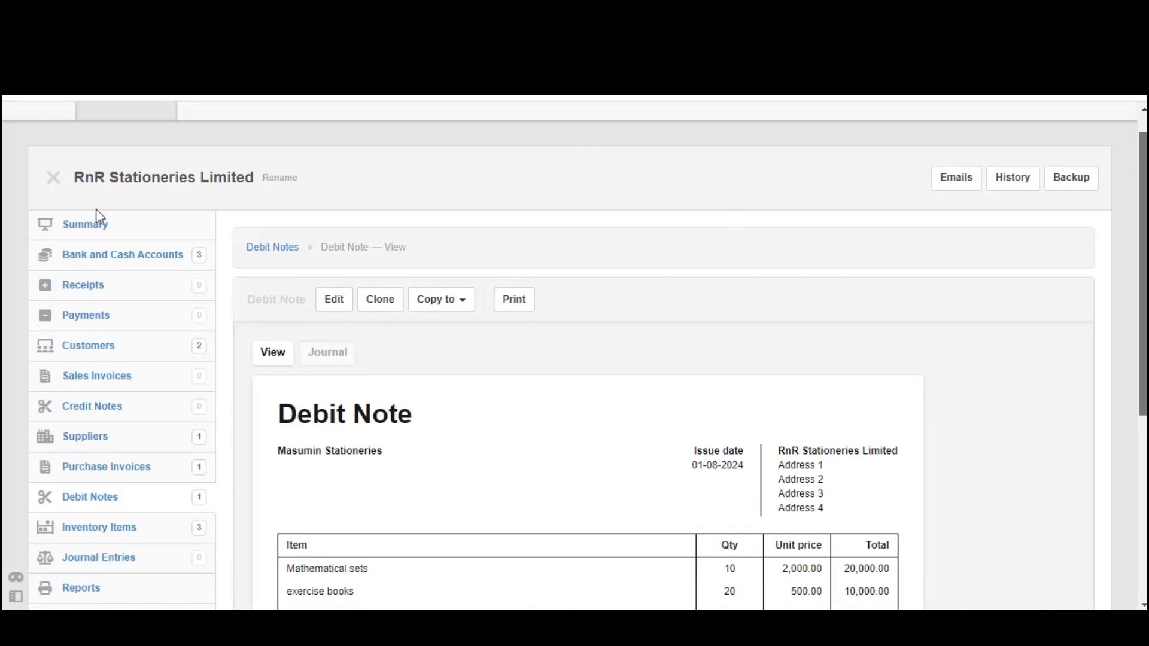
{"action": "left_click", "coordinate": [10, 225]}
{"action": "left_click_drag", "start_coordinate": [32, 225], "coordinate": [103, 237]}
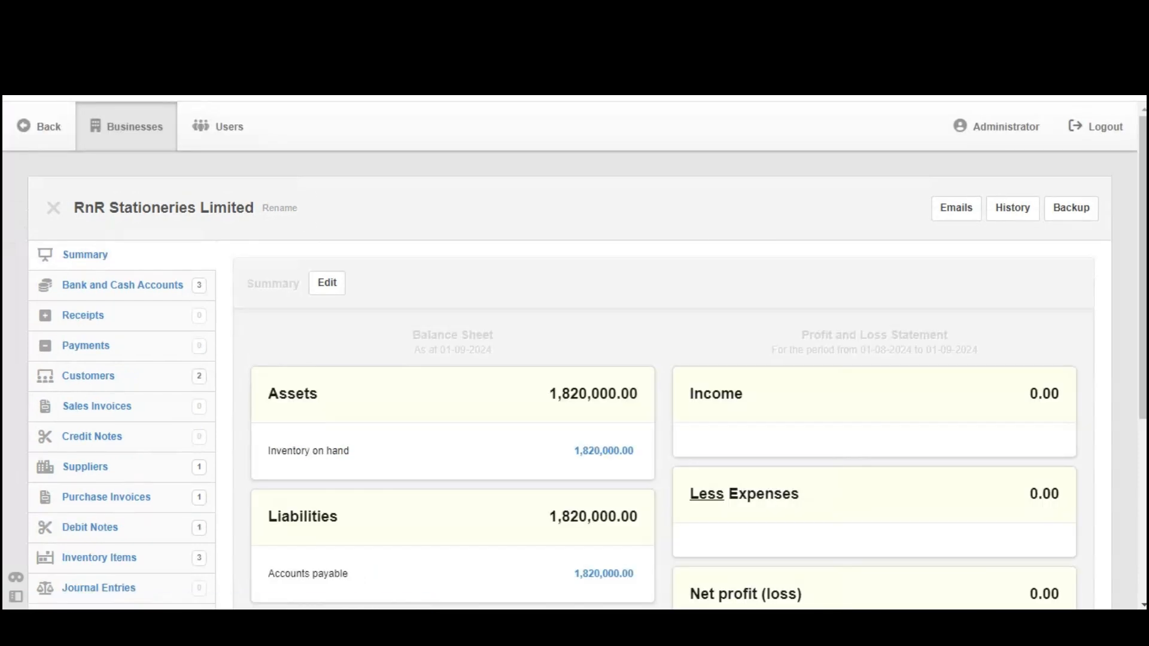
Review the balance sheet: inventory on hand and accounts payable now 1,820,000.00
{"action": "scroll", "coordinate": [478, 367], "scroll_direction": "down", "scroll_amount": 2}
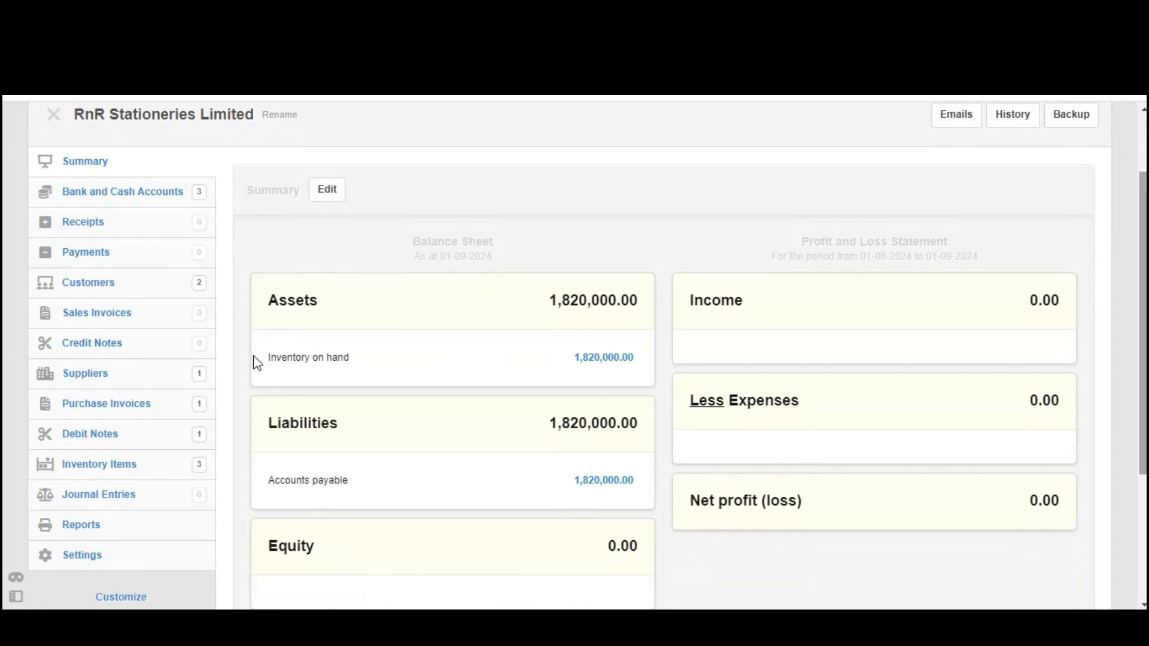
{"action": "left_click_drag", "start_coordinate": [253, 357], "coordinate": [607, 354]}
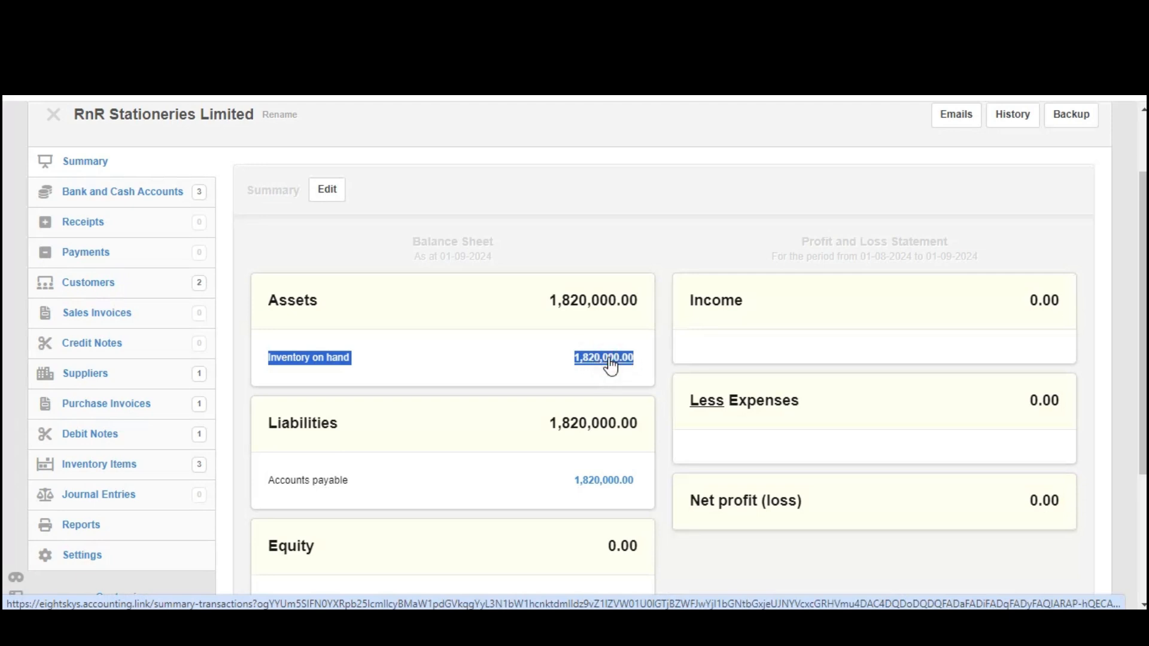
{"action": "left_click", "coordinate": [609, 363]}
{"action": "scroll", "coordinate": [754, 362], "scroll_direction": "down", "scroll_amount": 1}
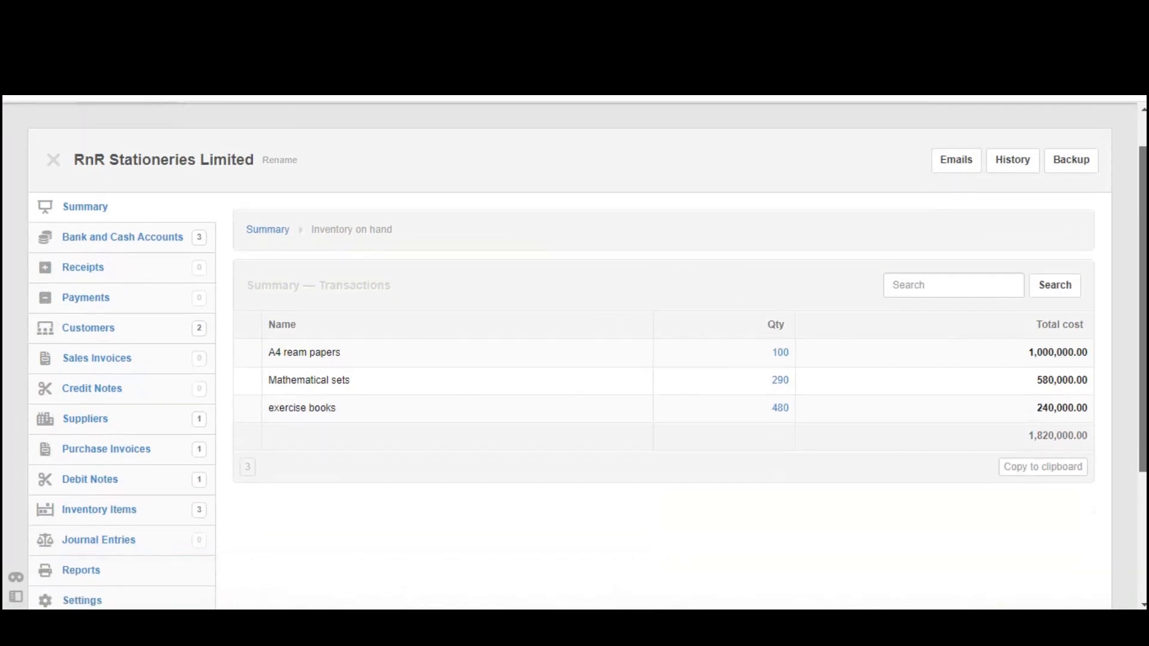
{"action": "left_click_drag", "start_coordinate": [754, 365], "coordinate": [1075, 374]}
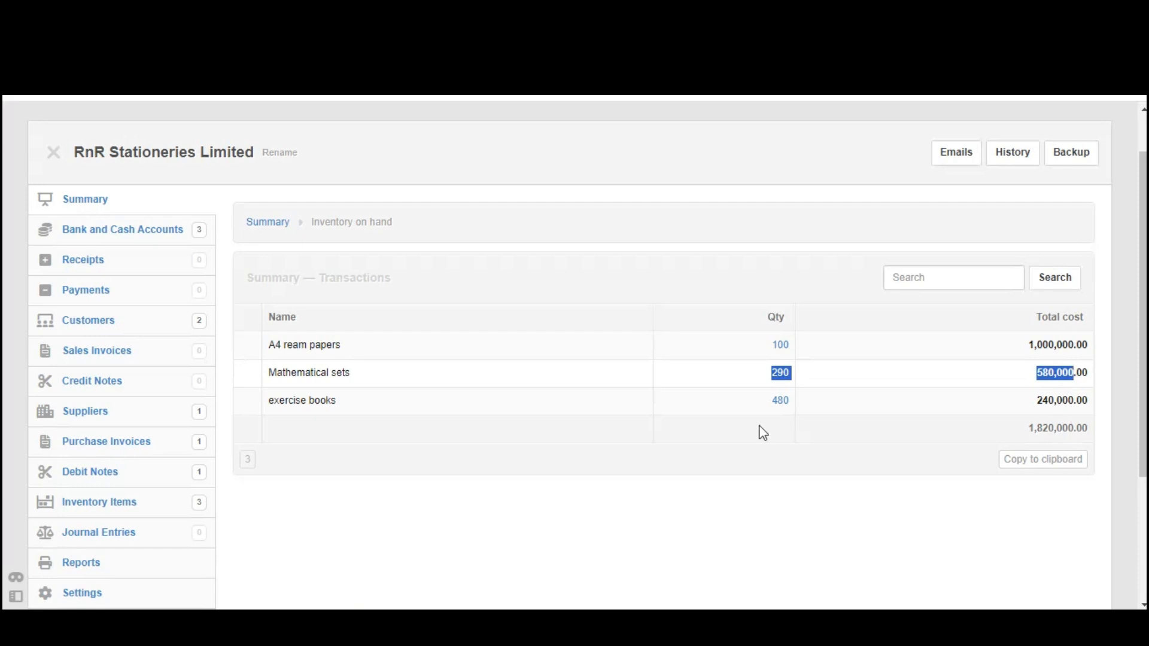
{"action": "left_click_drag", "start_coordinate": [758, 409], "coordinate": [982, 409]}
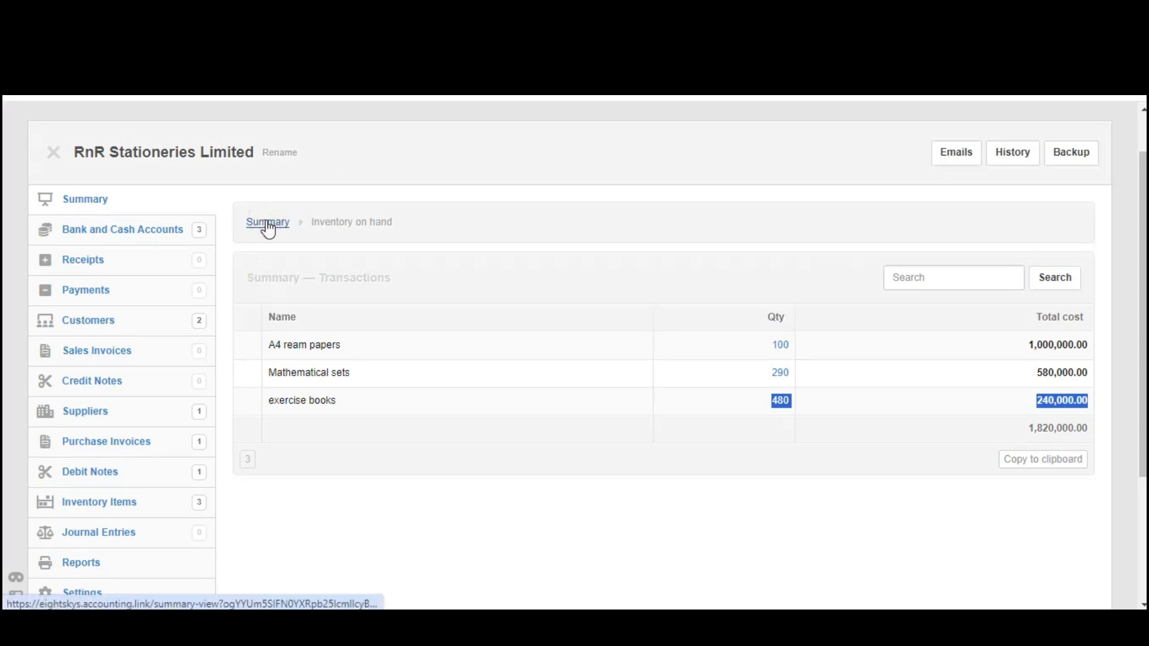
{"action": "left_click_drag", "start_coordinate": [268, 229], "coordinate": [507, 217]}
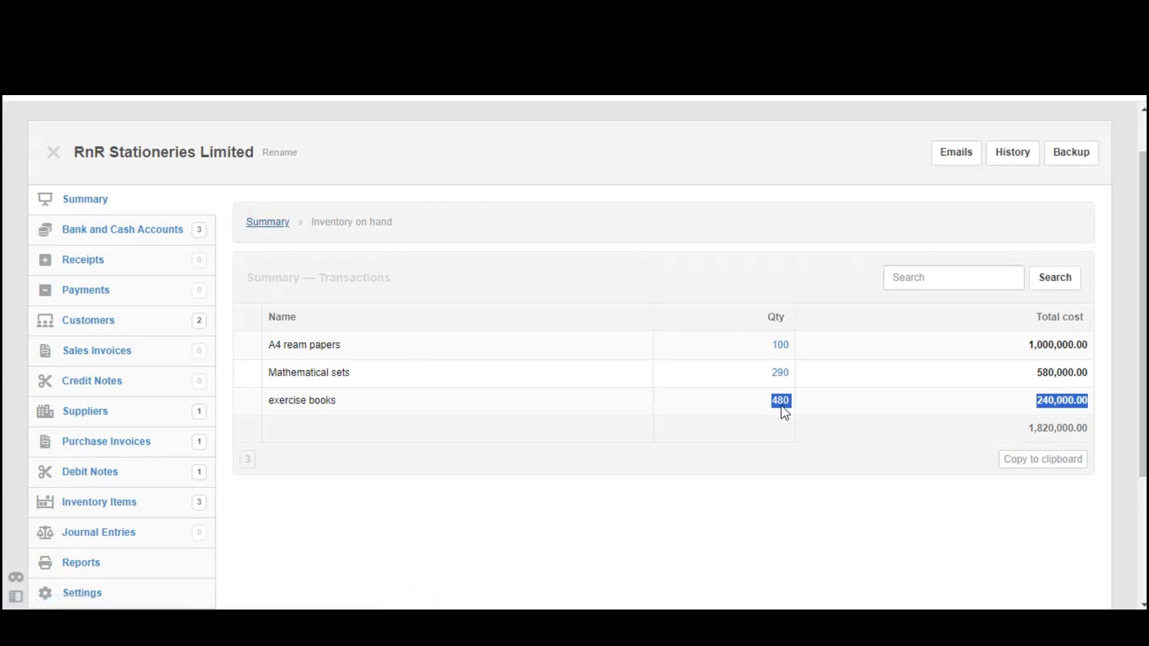
{"action": "double_click", "coordinate": [749, 400]}
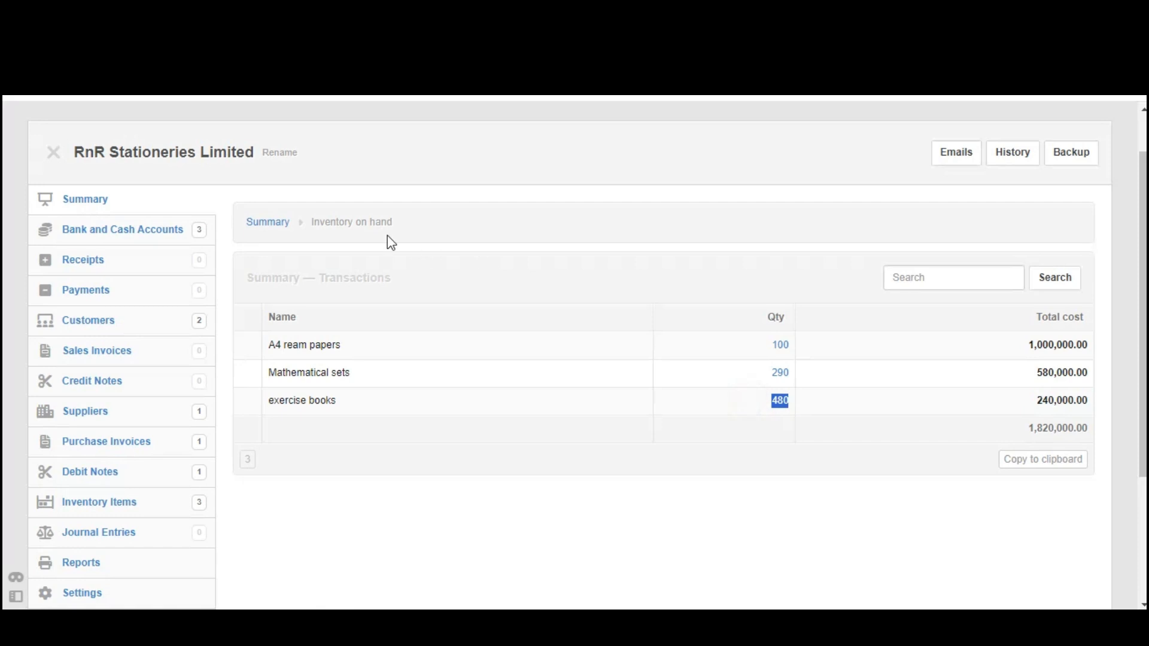
{"action": "left_click", "coordinate": [259, 221]}
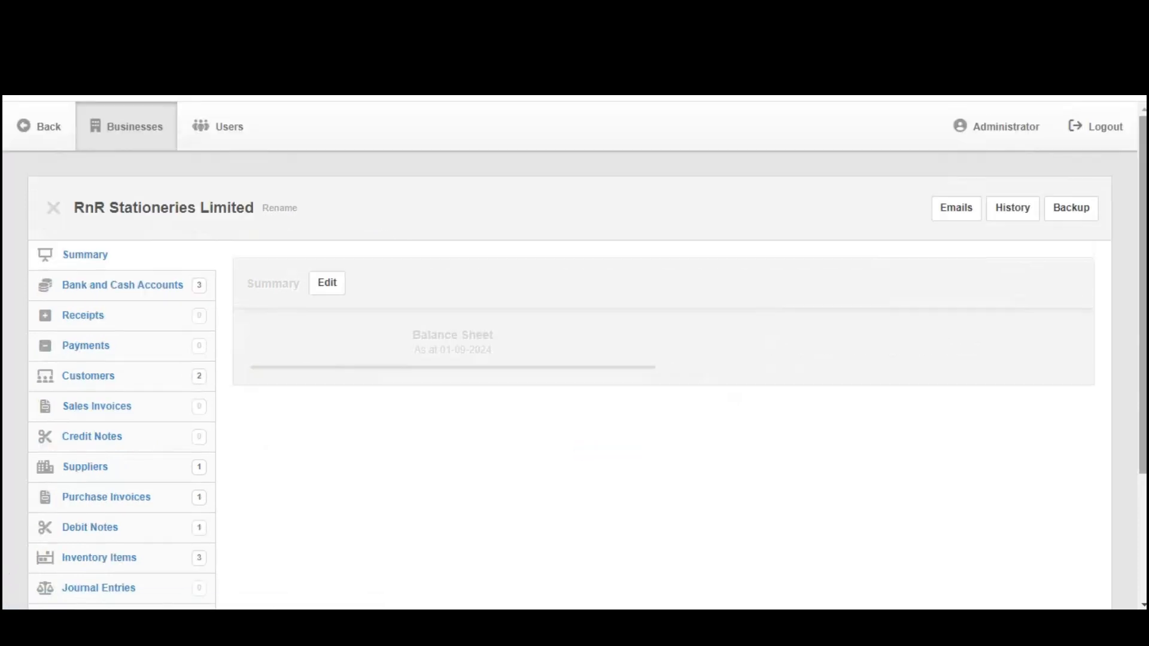
{"action": "scroll", "coordinate": [537, 321], "scroll_direction": "down", "scroll_amount": 4}
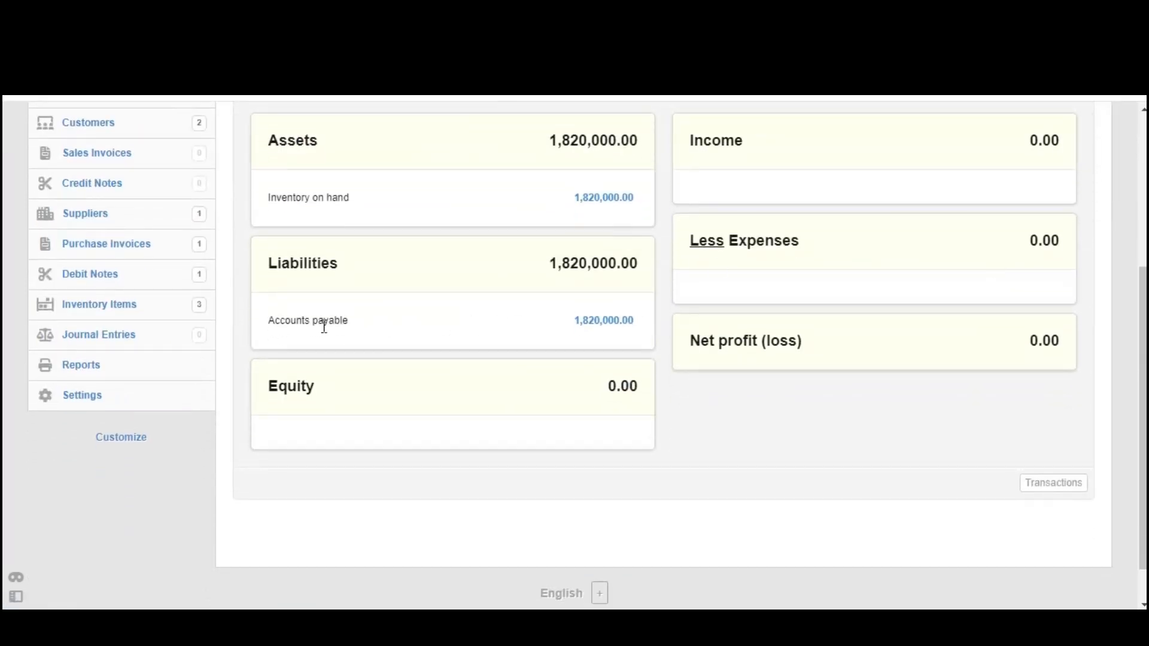
{"action": "left_click_drag", "start_coordinate": [262, 328], "coordinate": [657, 318]}
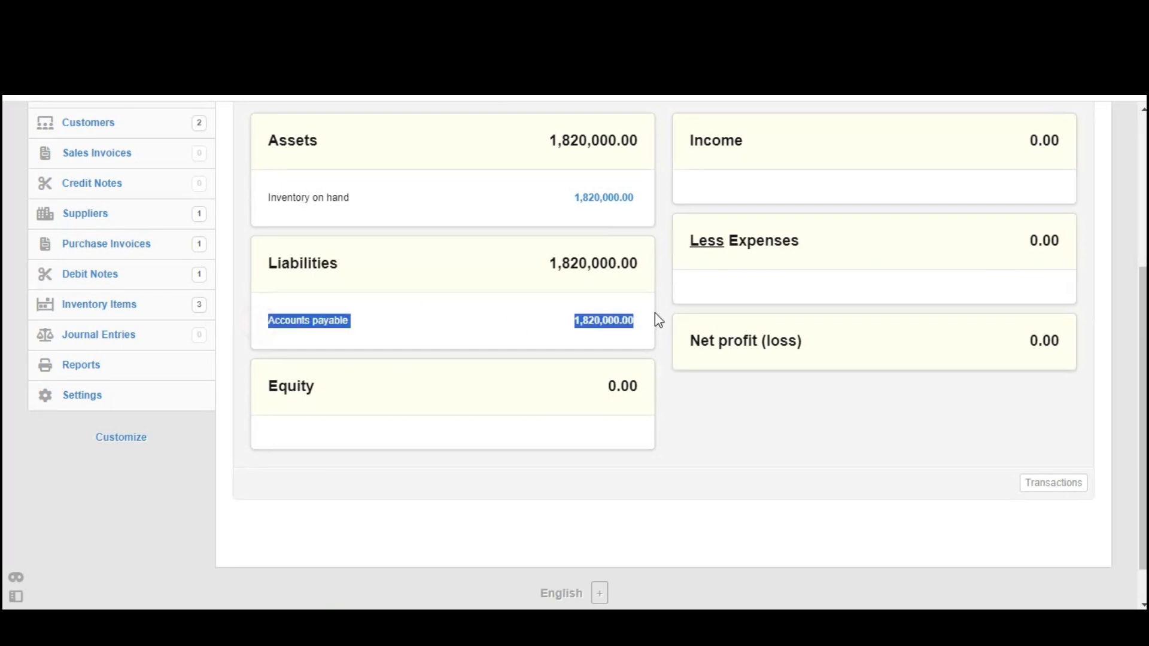